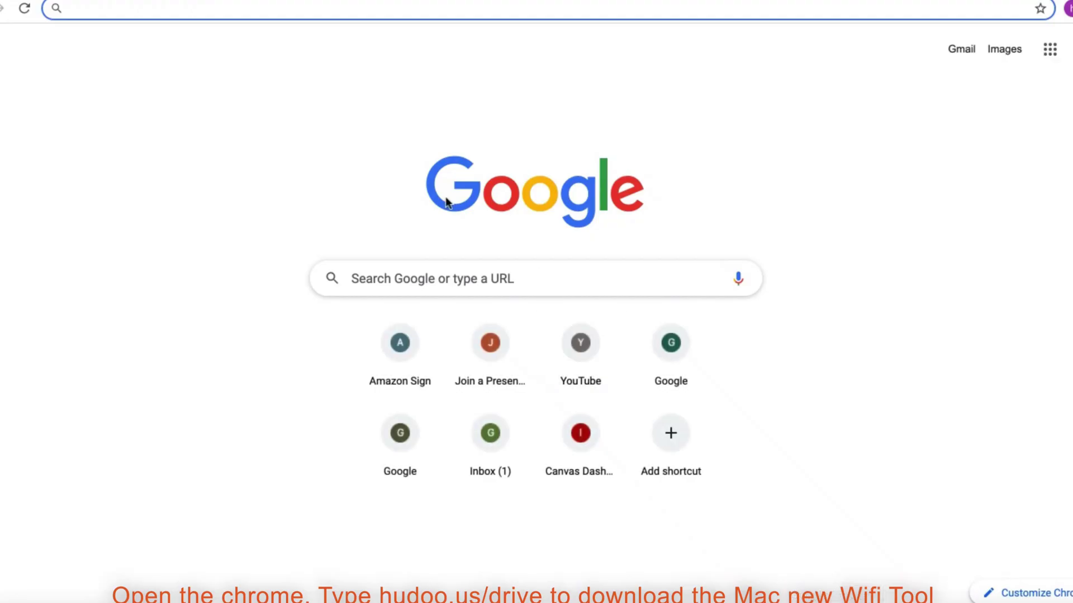
Go to hudoo.us, open its Drive page and download the Mac new WiFi Tool for the Hudoo 2054K printer.
type("hud")
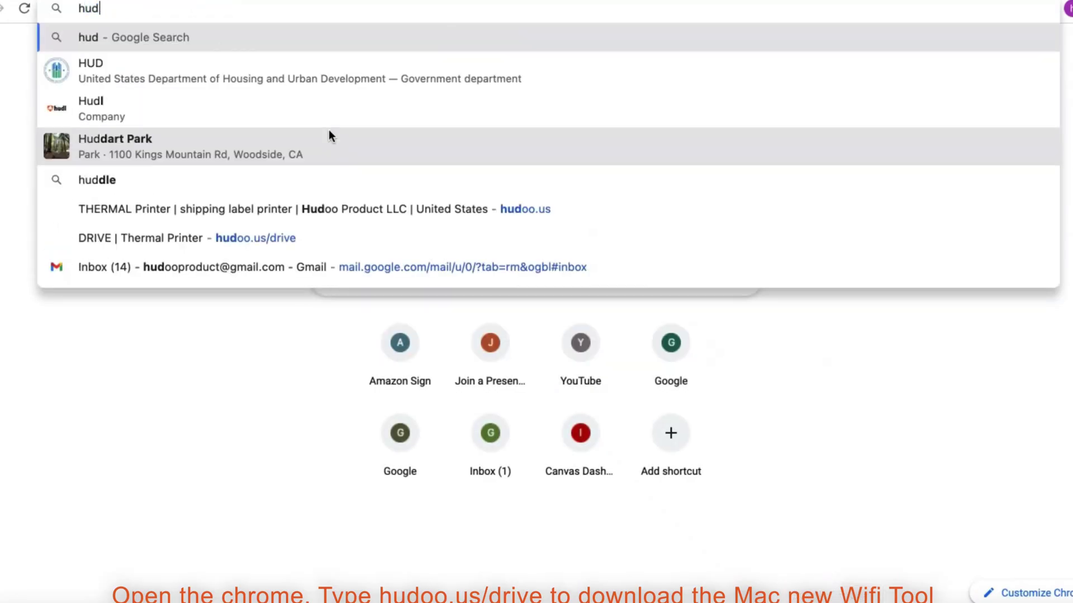
type("oo.us")
key("Return")
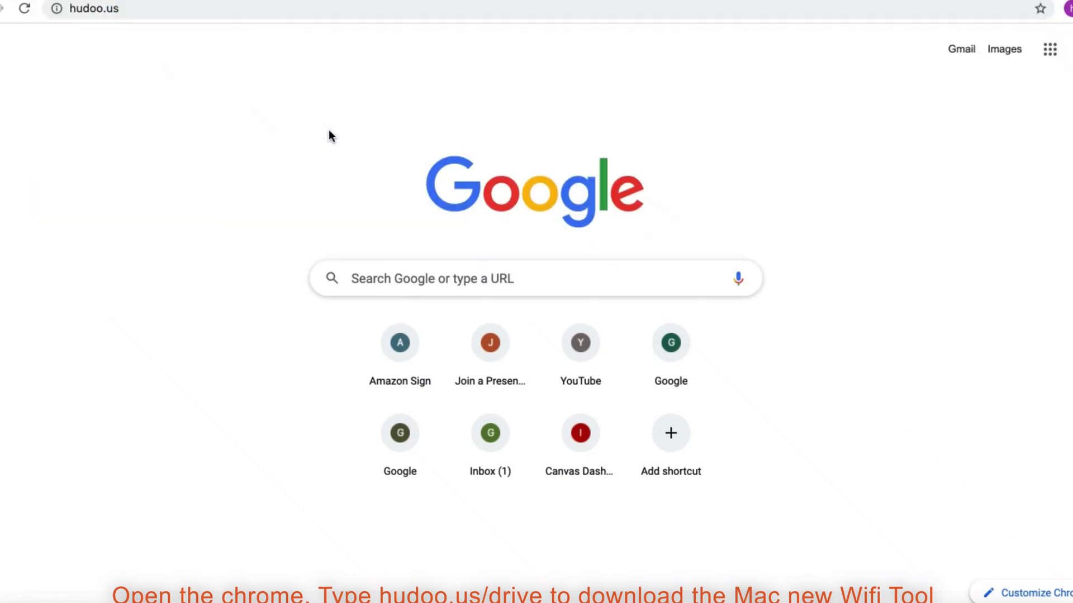
left_click(562, 66)
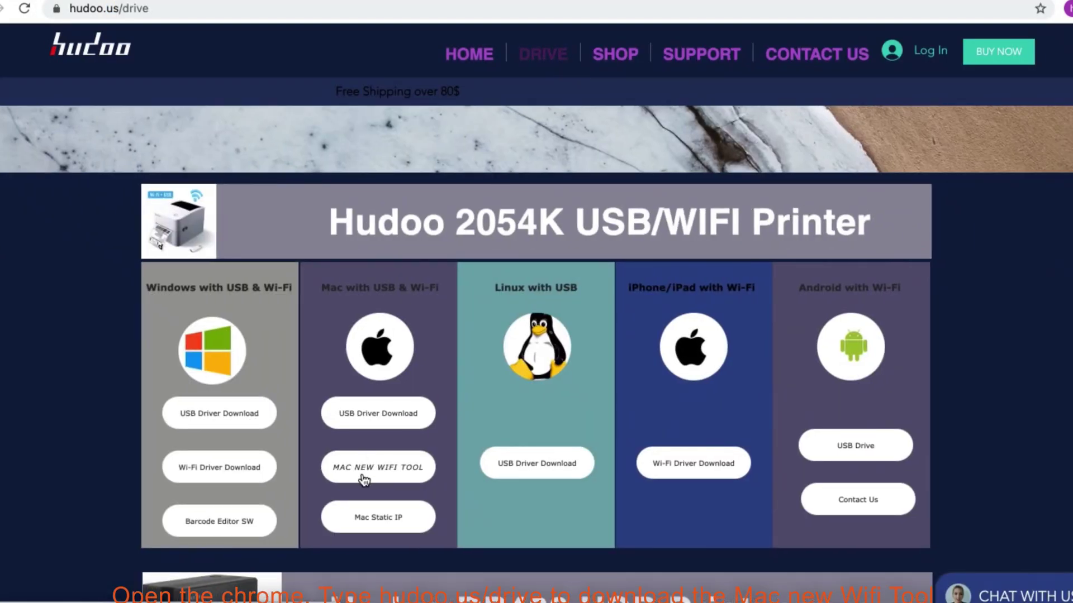
left_click(362, 475)
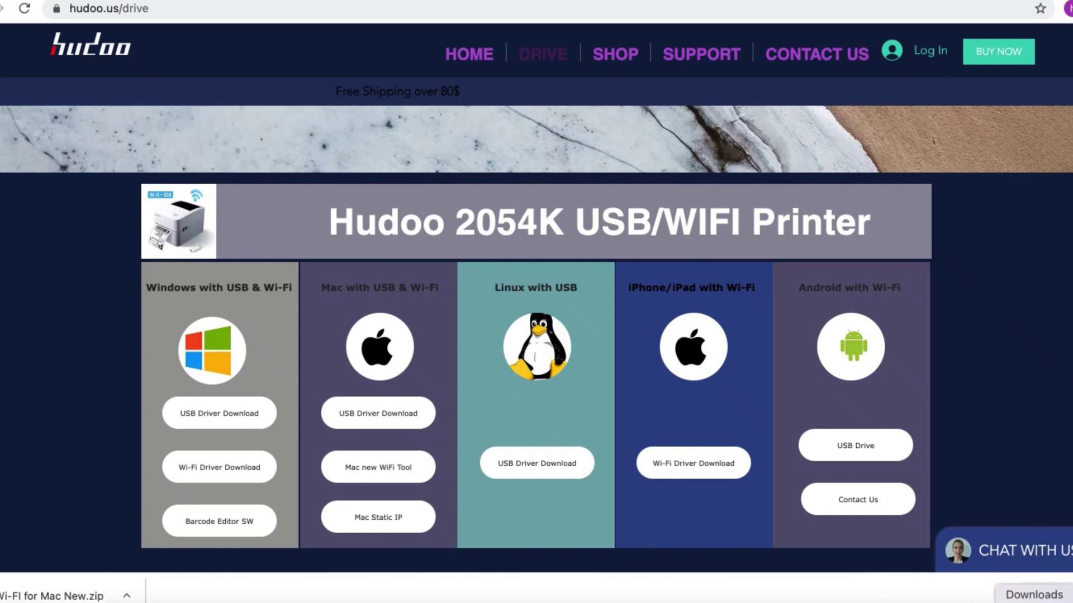
Unzip Wi-FI for Mac New.zip in the Downloads folder and open the extracted mac-wifi-V3 folder.
left_click_drag(1034, 595, 1037, 530)
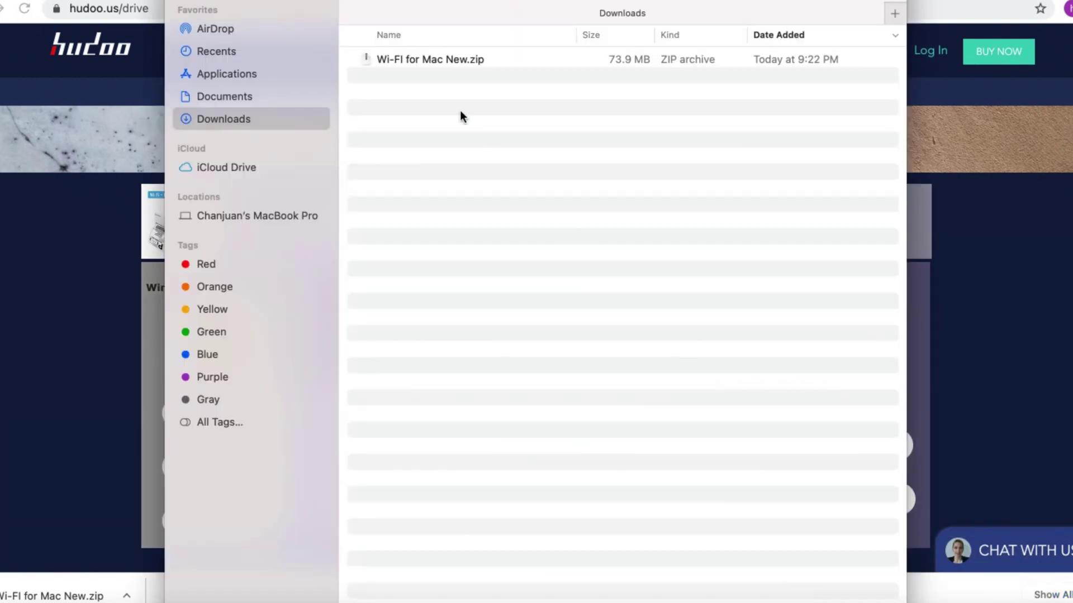
double_click(422, 63)
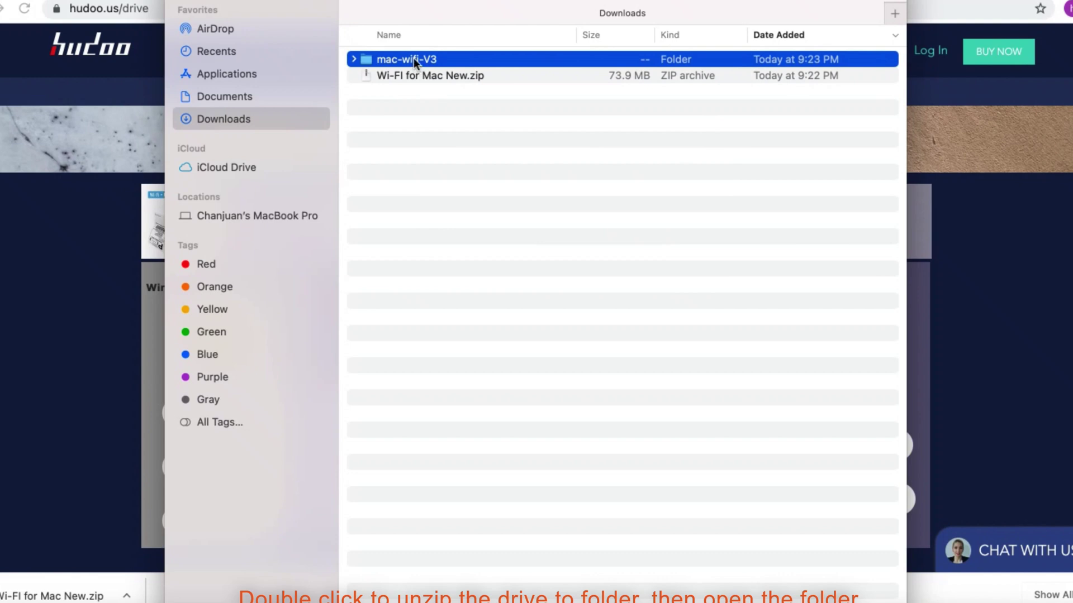
double_click(413, 58)
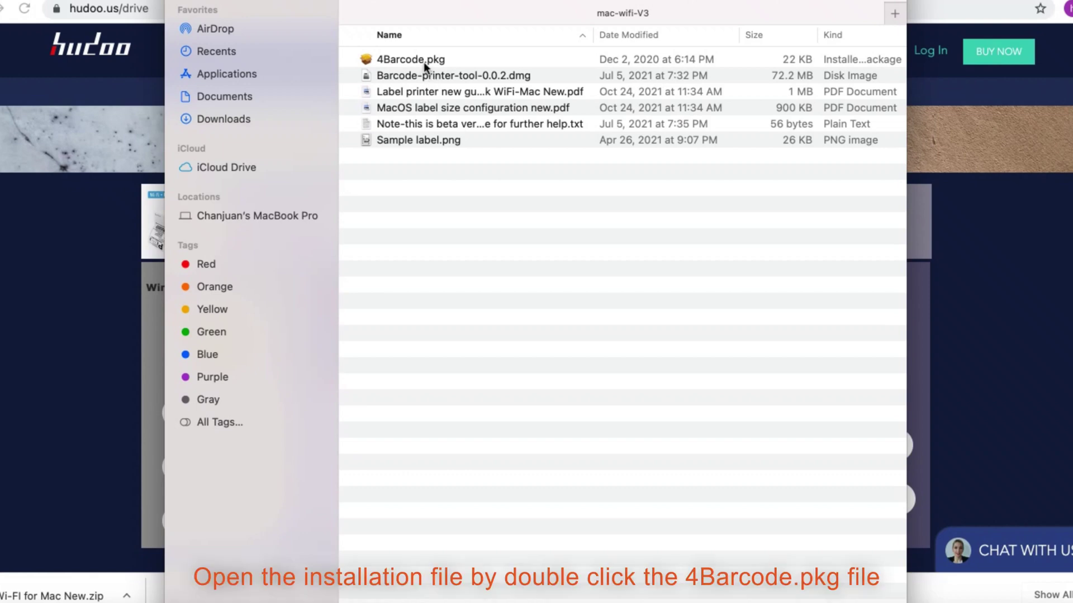
Try to open 4Barcode.pkg, and bring up the General security settings through the warning's help page.
double_click(414, 60)
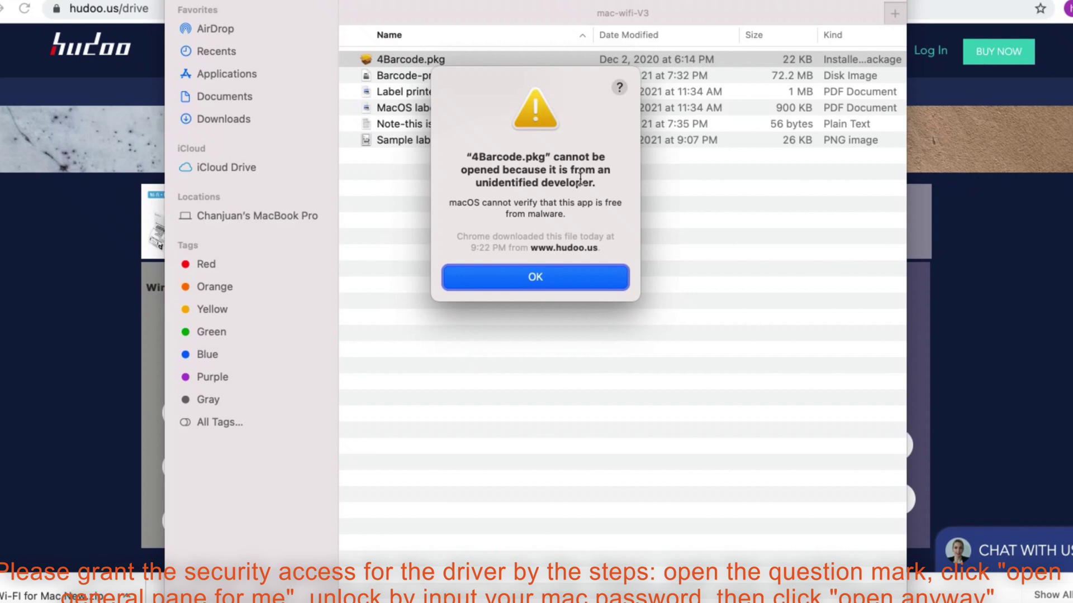
left_click(621, 88)
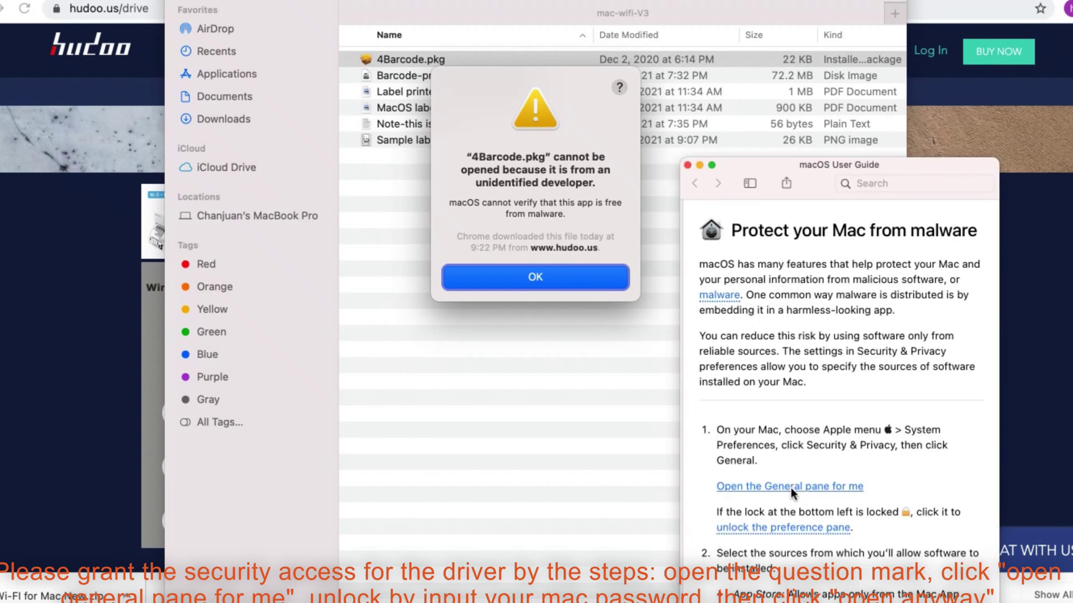
left_click(790, 486)
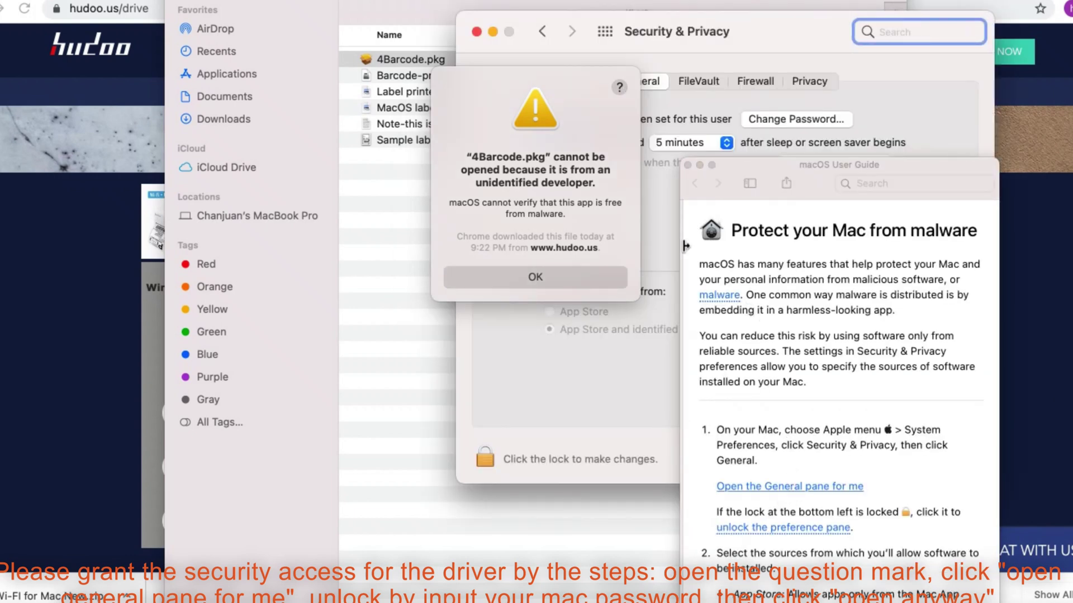
left_click(567, 276)
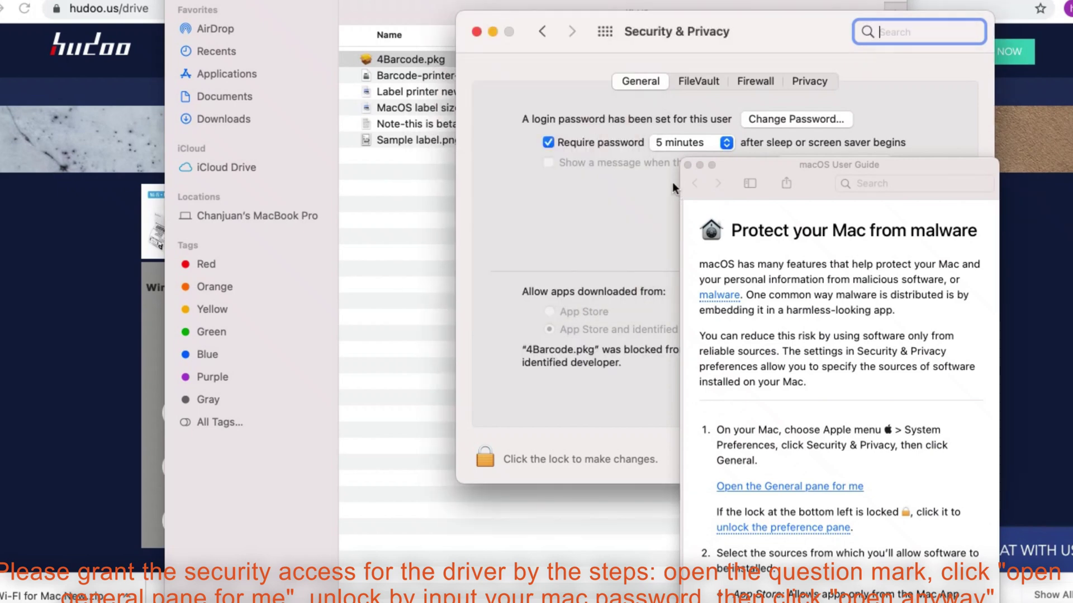
left_click(687, 165)
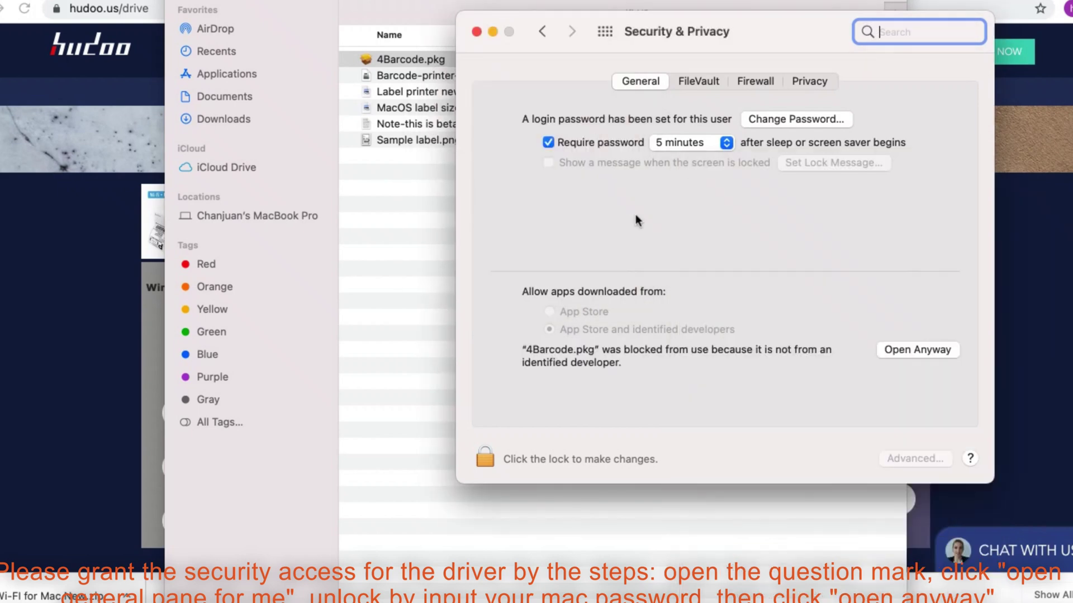
Unlock the Security & Privacy preferences with the account password and allow 4Barcode.pkg to open anyway.
left_click(486, 457)
type("•••••••••")
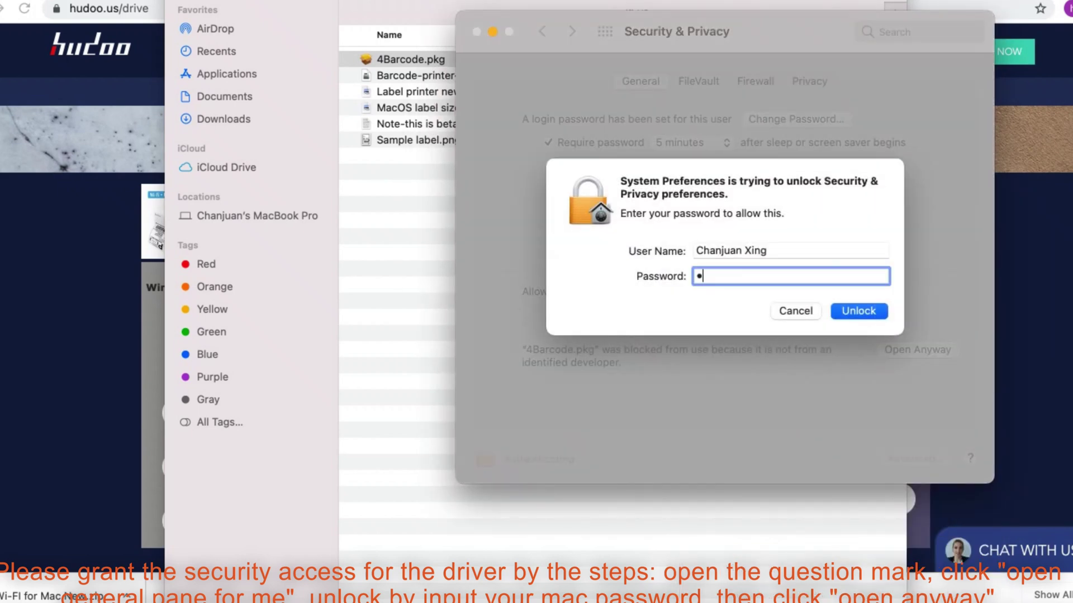
type("•••")
key("Return")
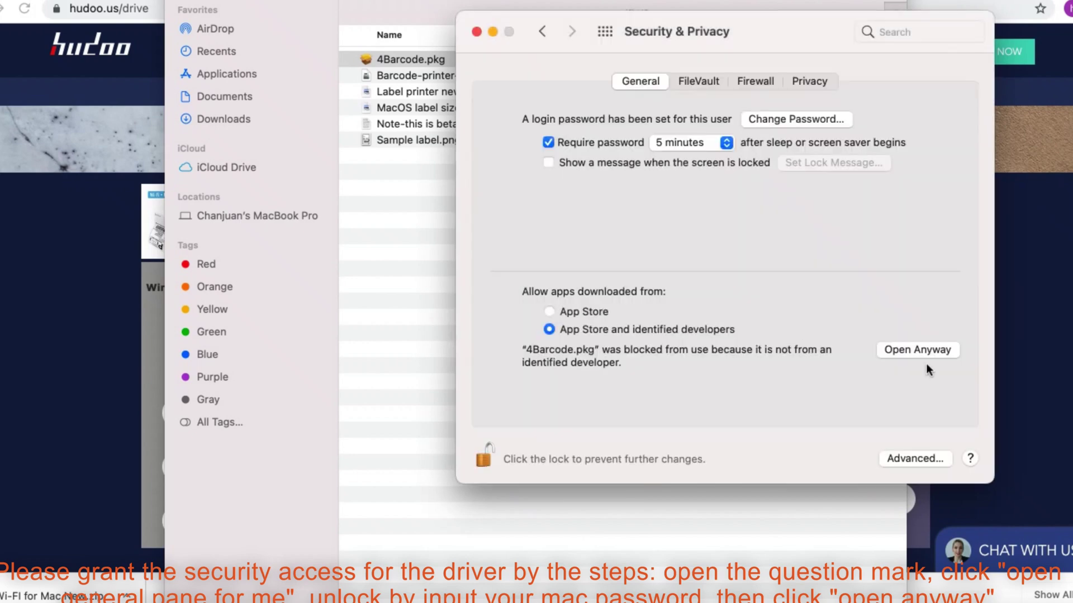
left_click(933, 352)
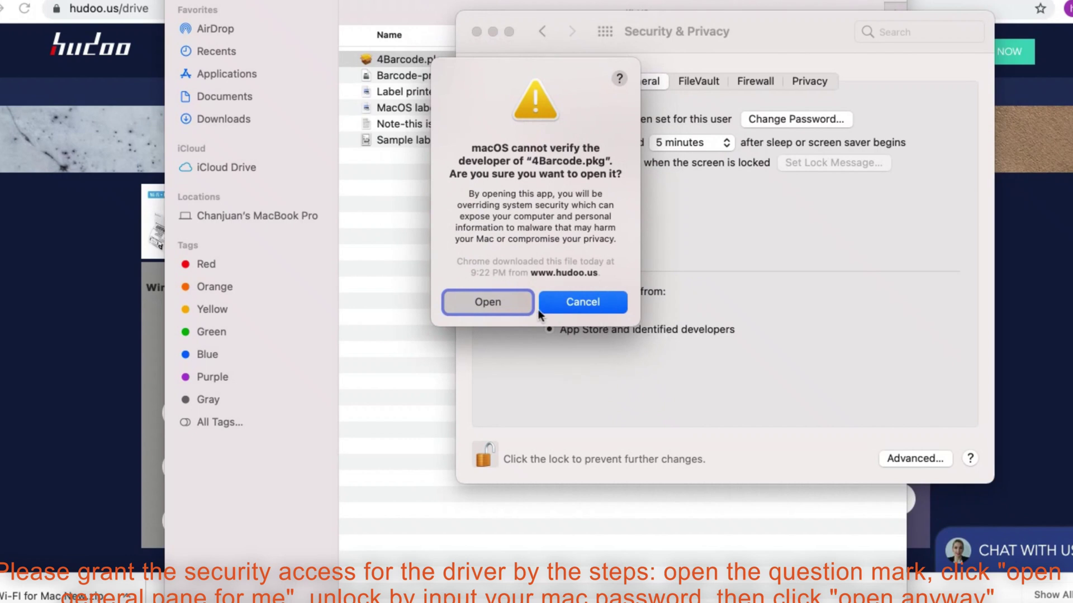
left_click(515, 306)
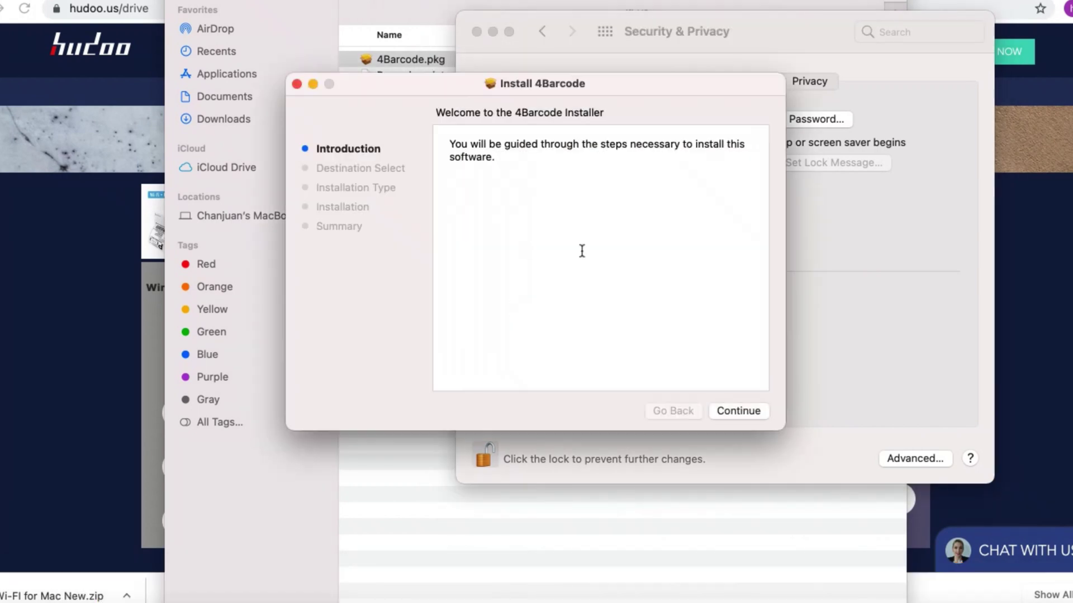
Run the standard 4Barcode installation on Macintosh HD, authorizing it with the account password.
left_click(738, 414)
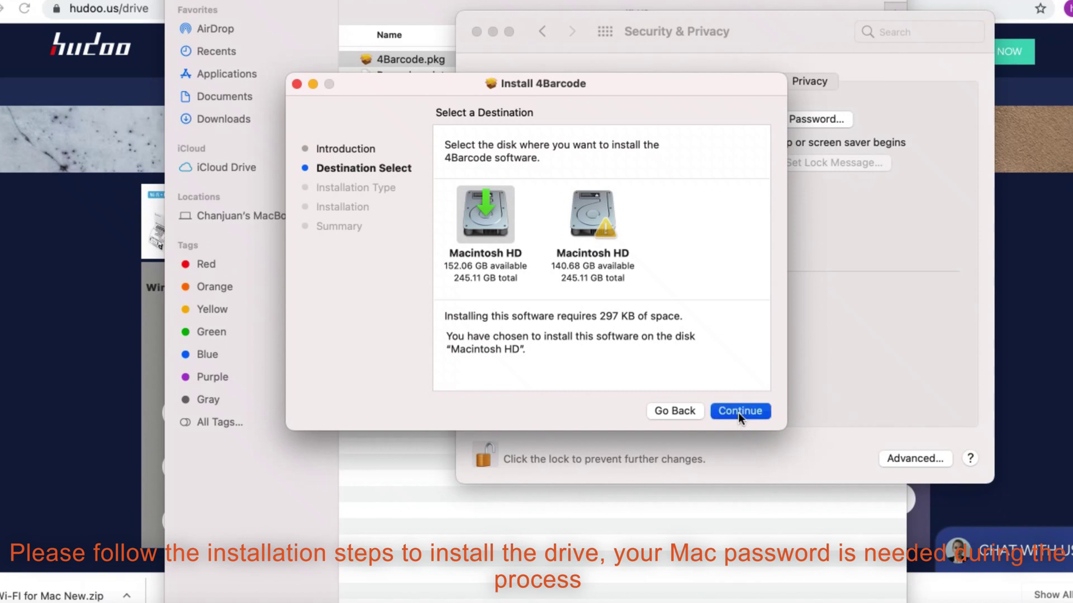
left_click(738, 412)
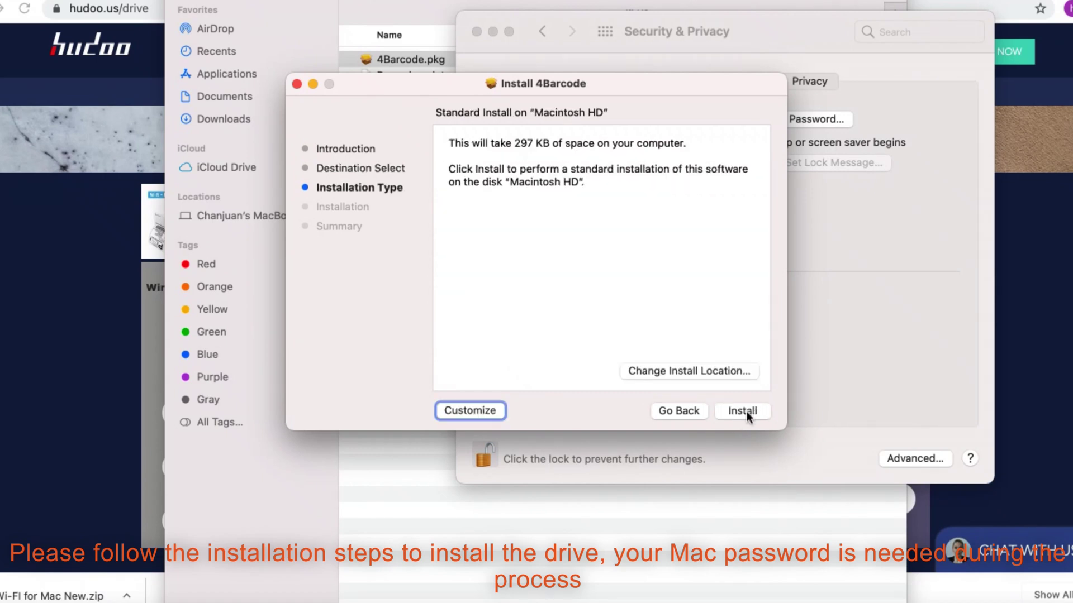
left_click(746, 411)
type("•••••••••")
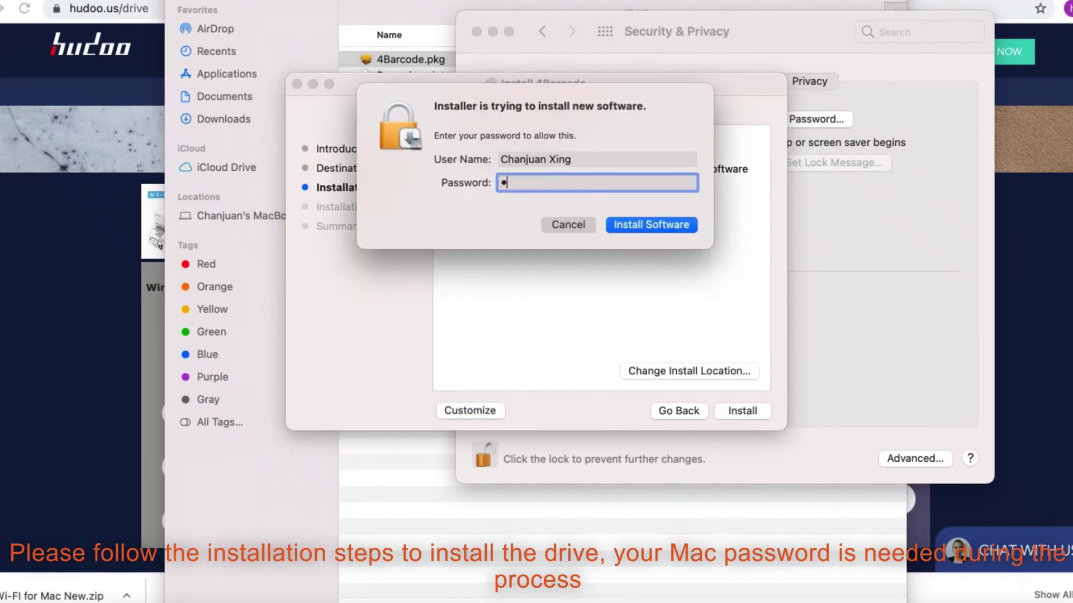
type("•••")
left_click(671, 227)
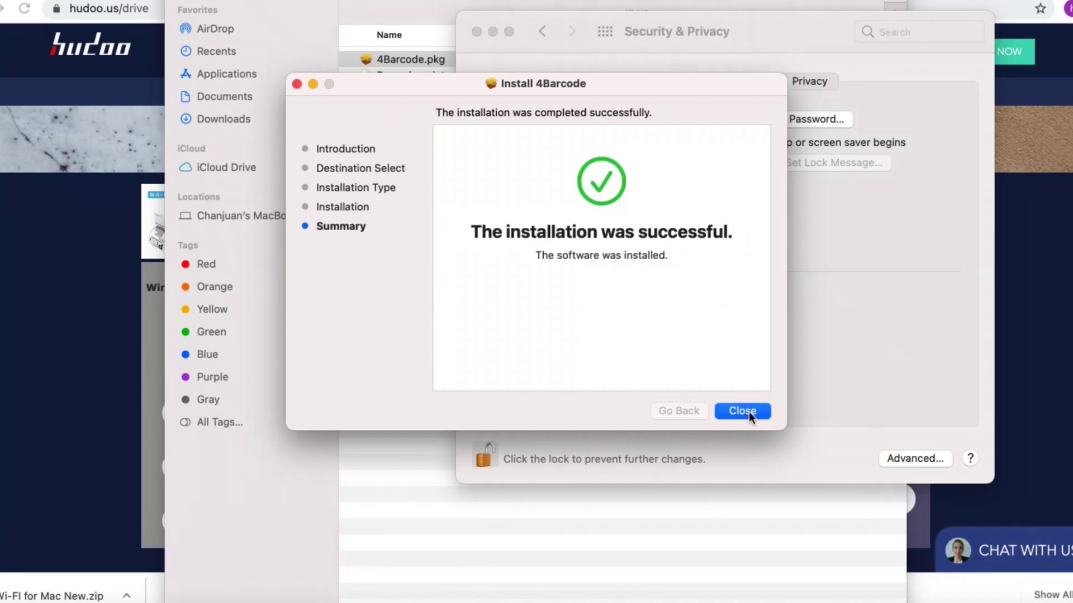
Close the 4Barcode installer and keep its package instead of moving it to the Trash.
left_click(749, 411)
left_click(521, 210)
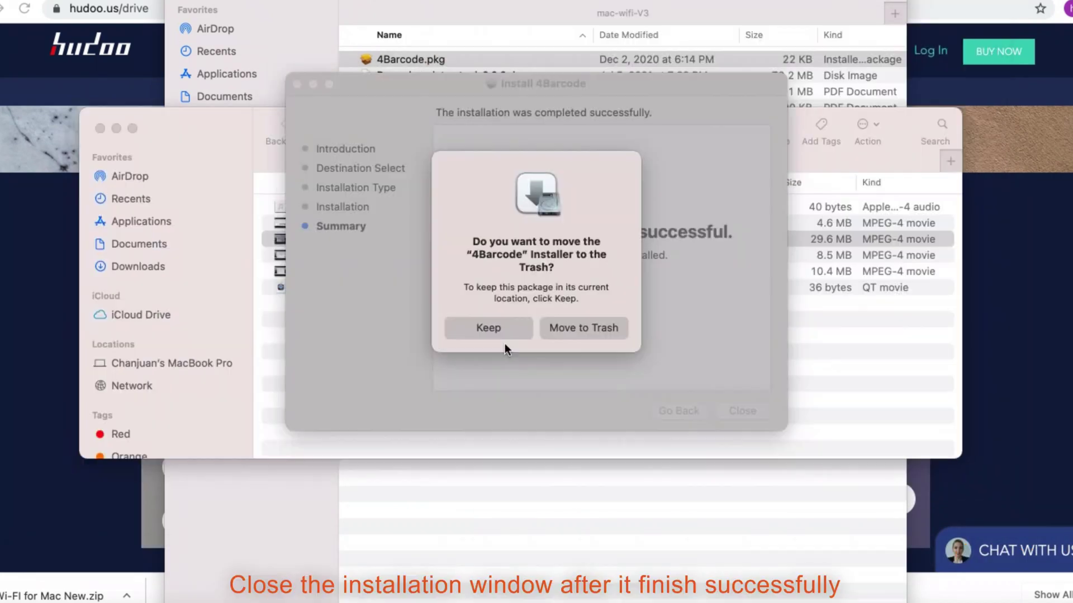
left_click(495, 330)
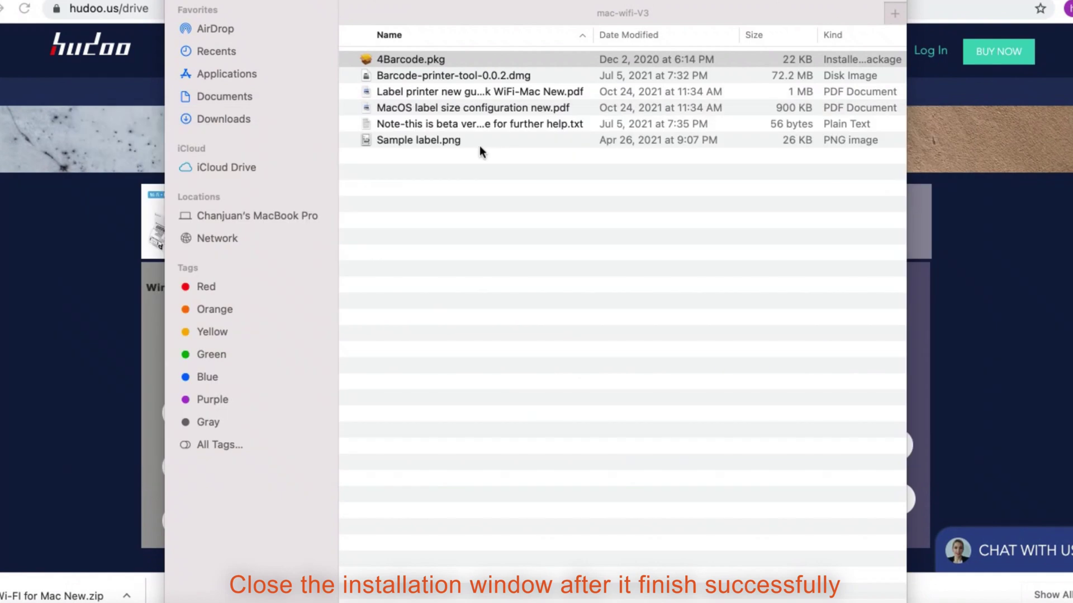
Mount Barcode-printer-tool-0.0.2.dmg, copy Barcode-printer-tool into Applications and close the disk image window.
double_click(475, 75)
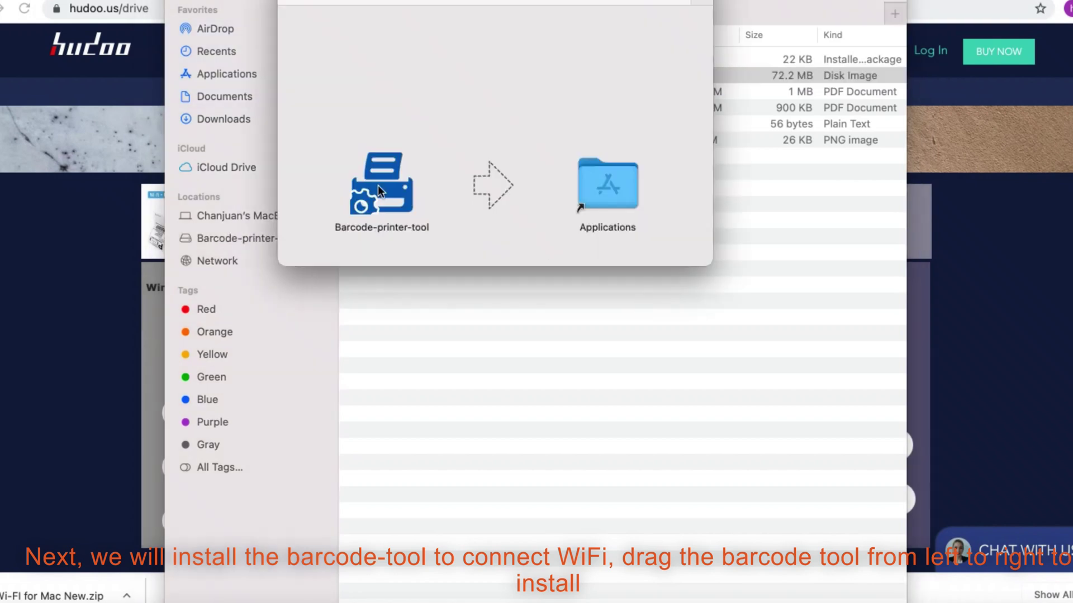
left_click_drag(378, 186, 591, 189)
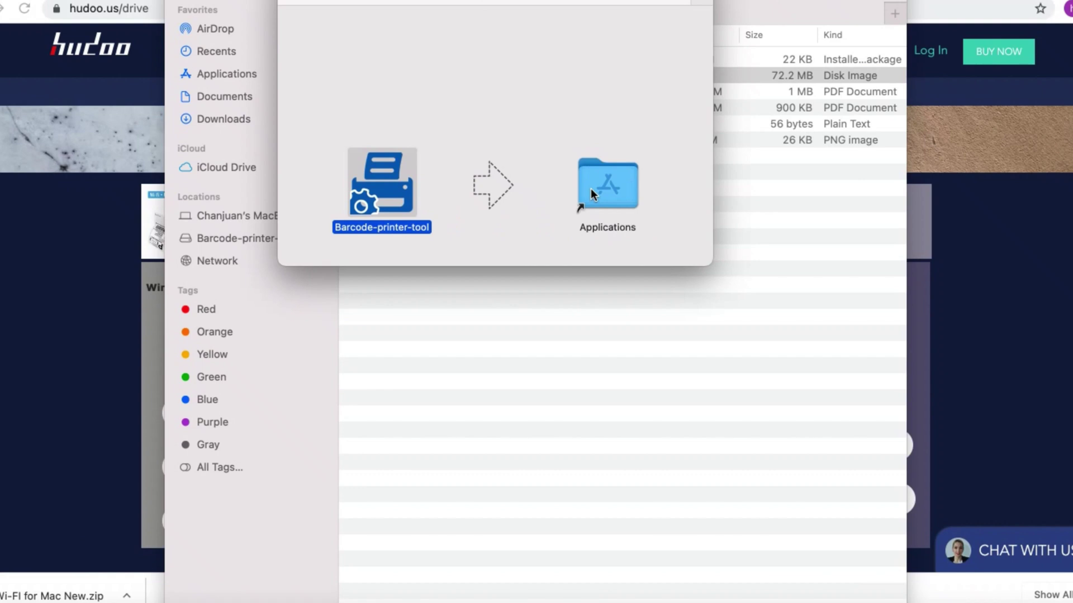
key("super+w")
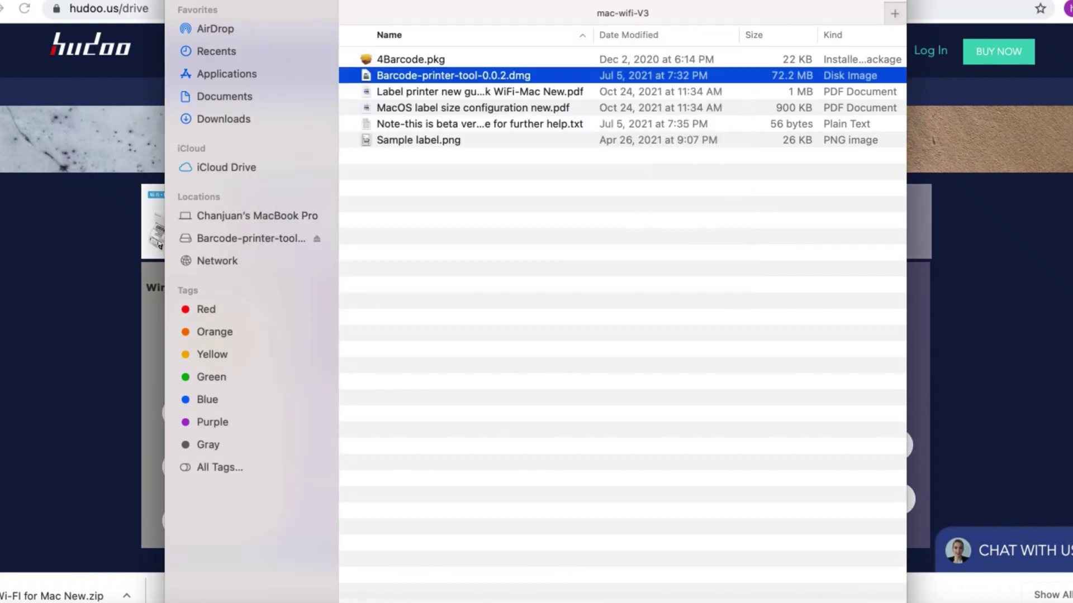
Try to launch Barcode-printer-tool from Launchpad, and bring up the General security settings through the warning's help page.
left_click(34, 601)
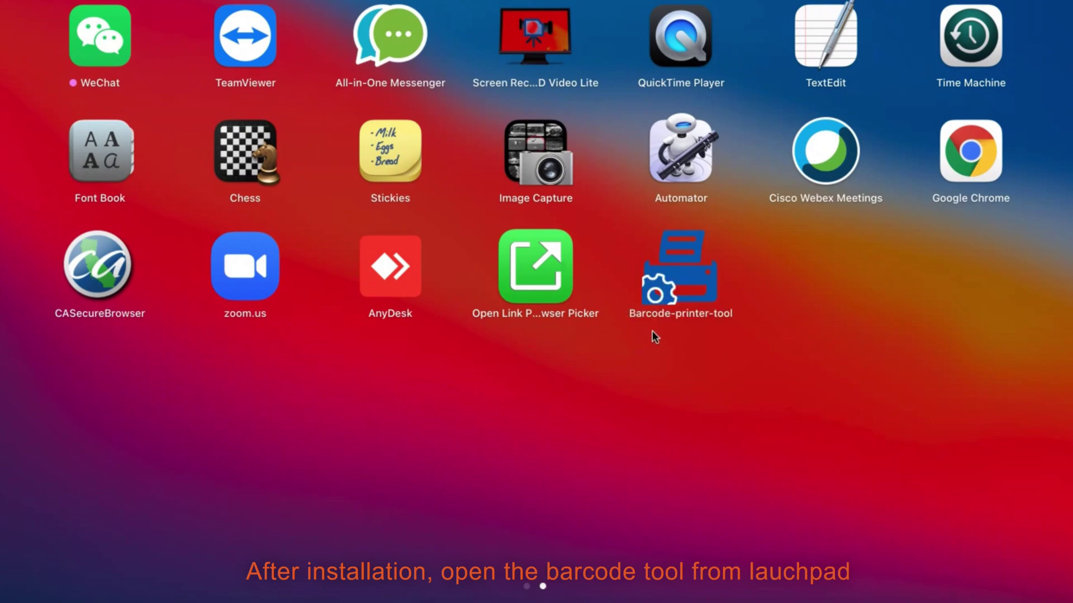
left_click(696, 288)
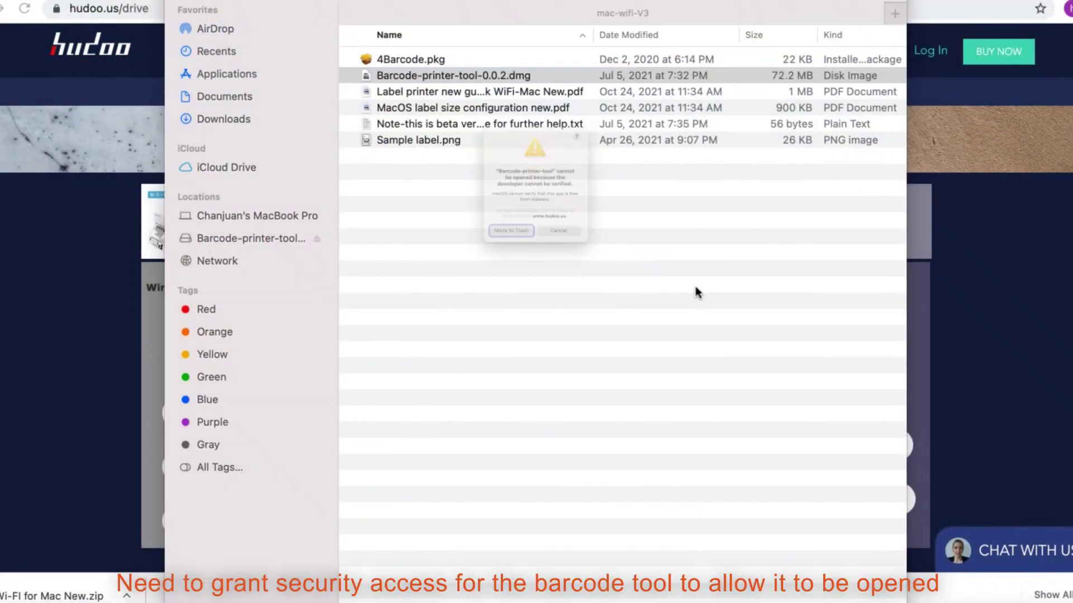
left_click(621, 88)
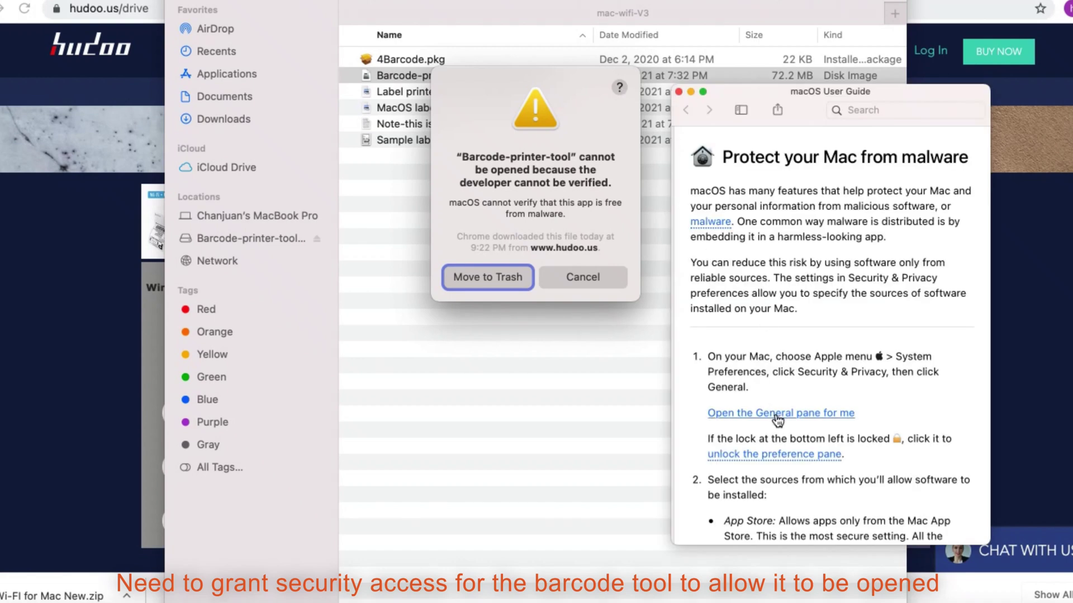
left_click(777, 414)
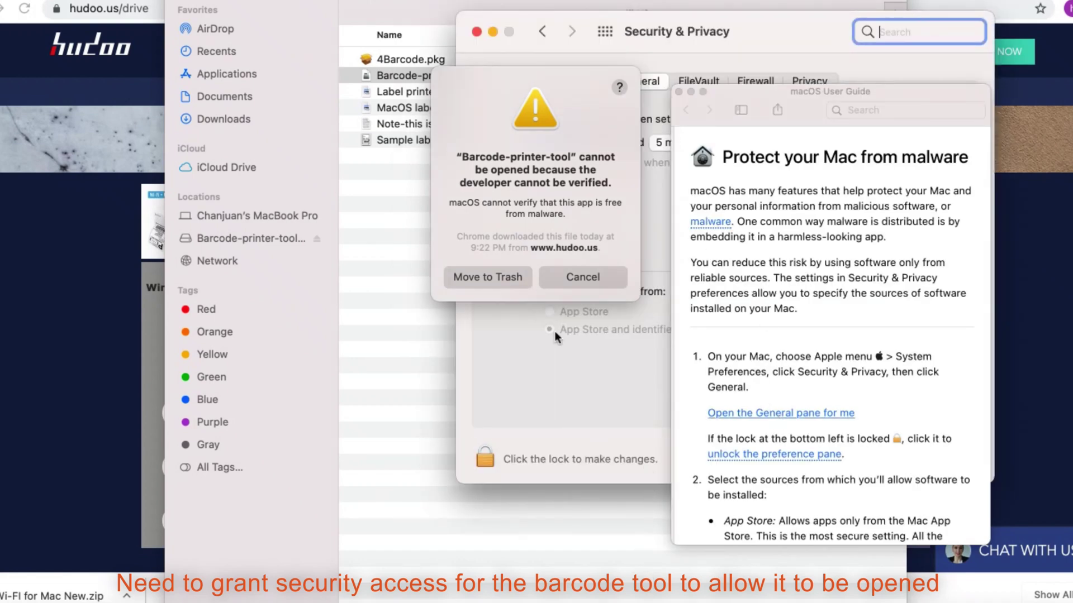
left_click(576, 279)
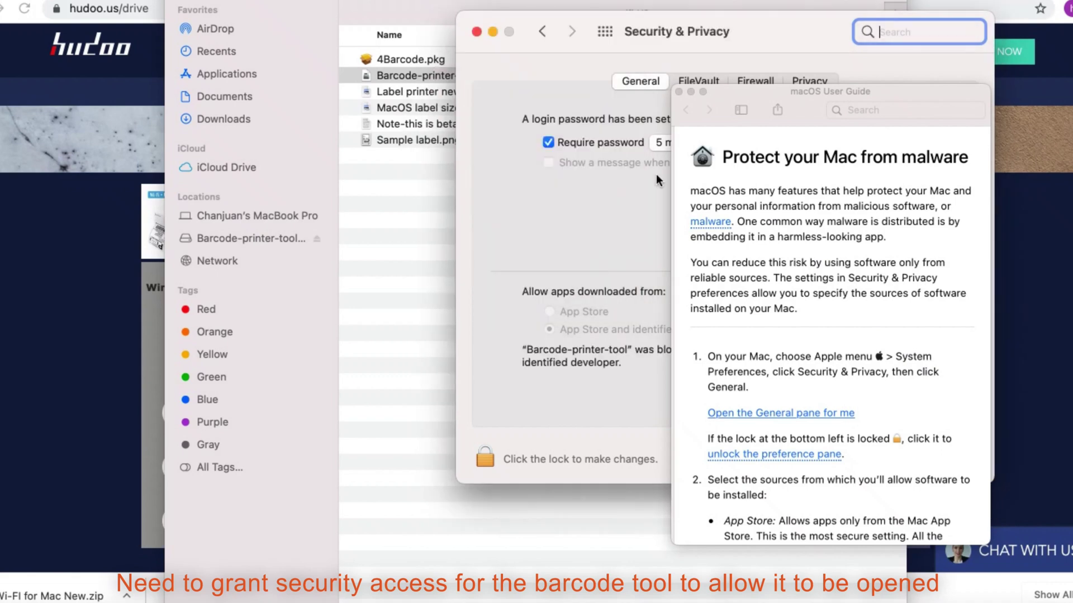
left_click(679, 92)
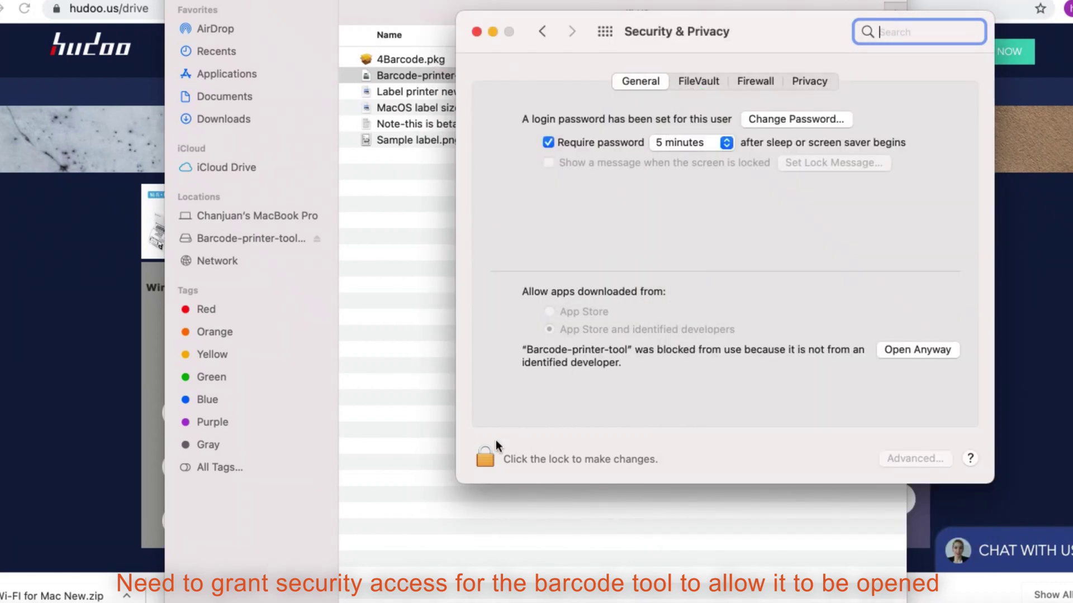
Unlock the Security & Privacy preferences with the account password, allow Barcode-printer-tool to open anyway, and close the preferences.
left_click(485, 457)
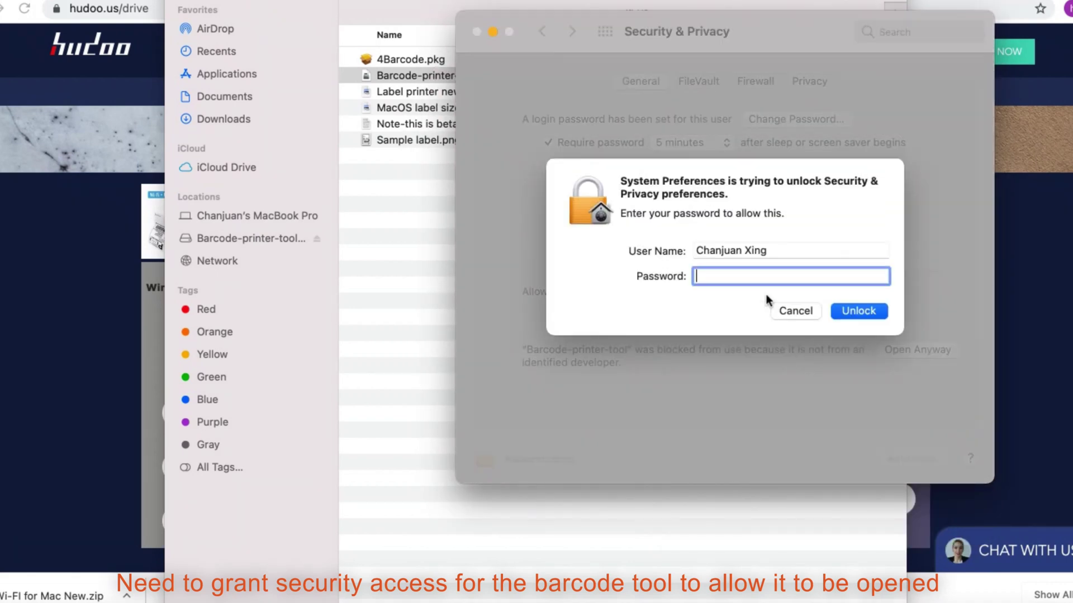
type("************")
key("Return")
left_click(947, 355)
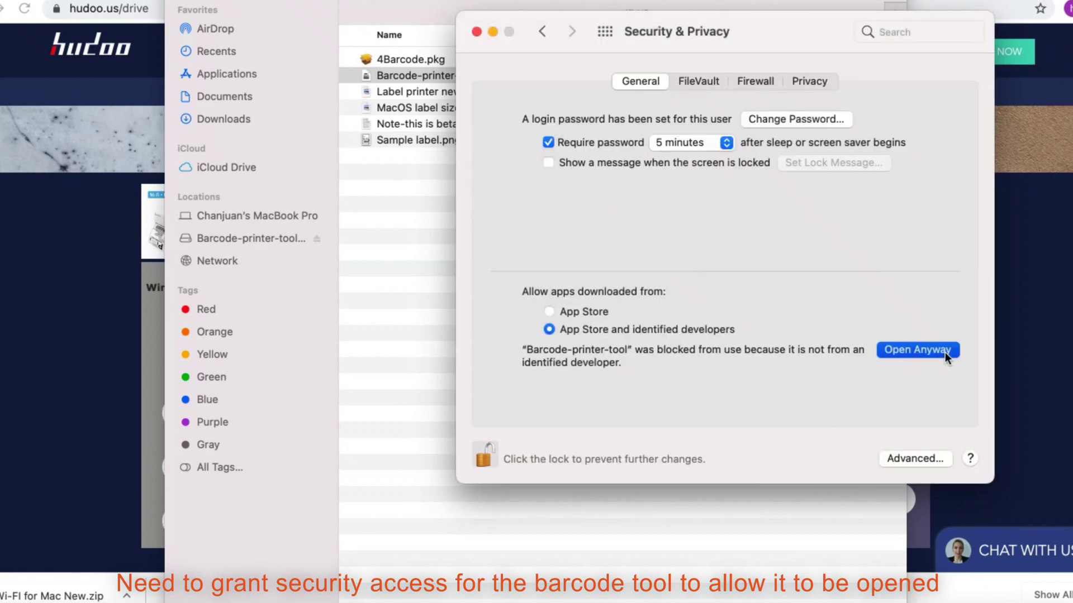
left_click(586, 293)
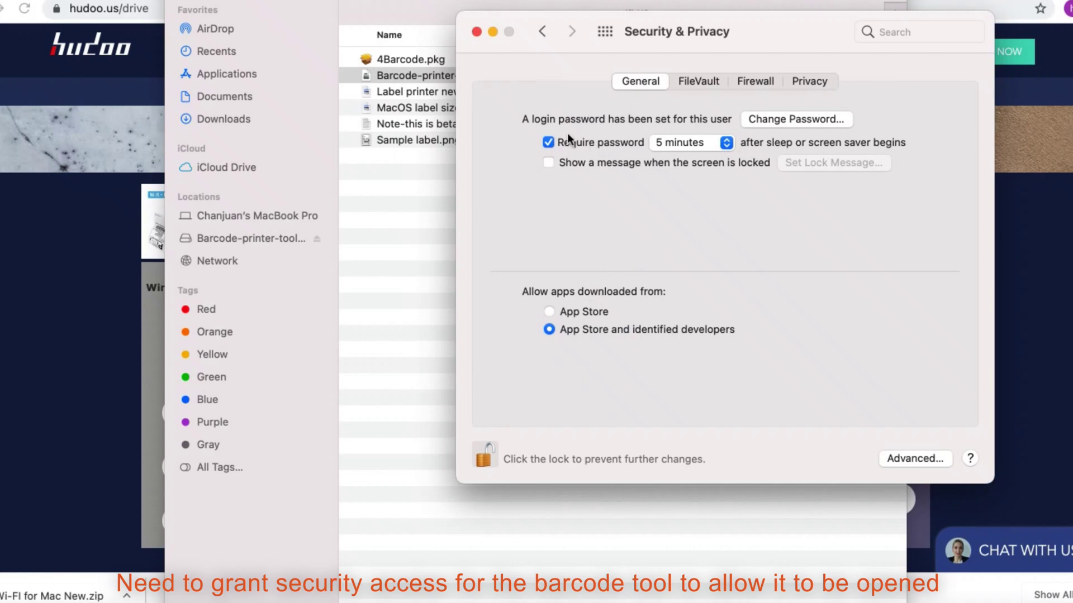
left_click(477, 31)
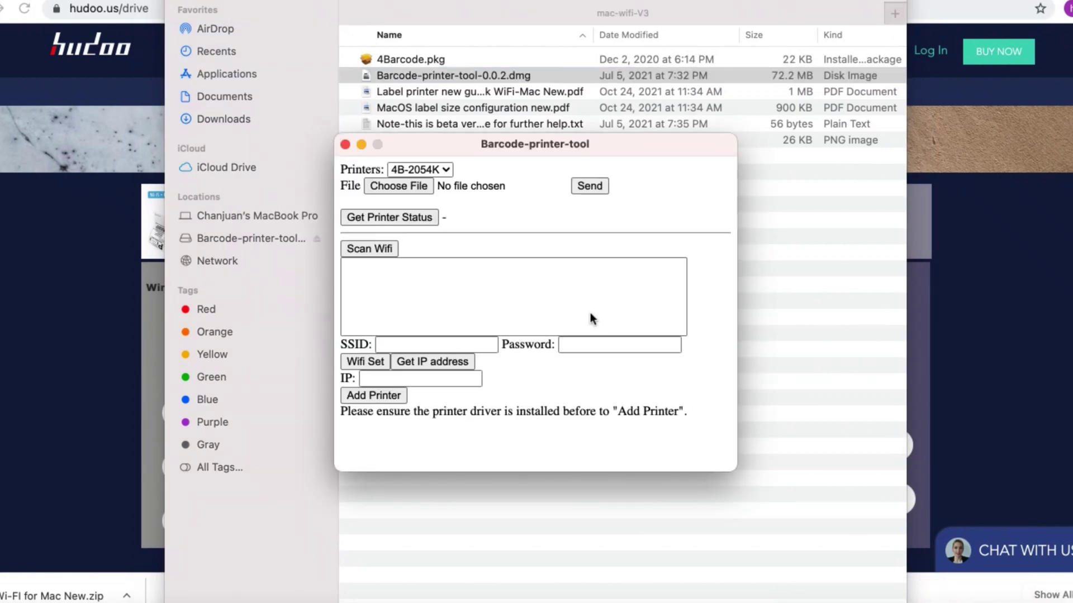
Check the 4B-2054K printer's status, and connect it to the scanned Wi-Fi network TP-LINK_DD0F by entering the network password.
left_click(414, 216)
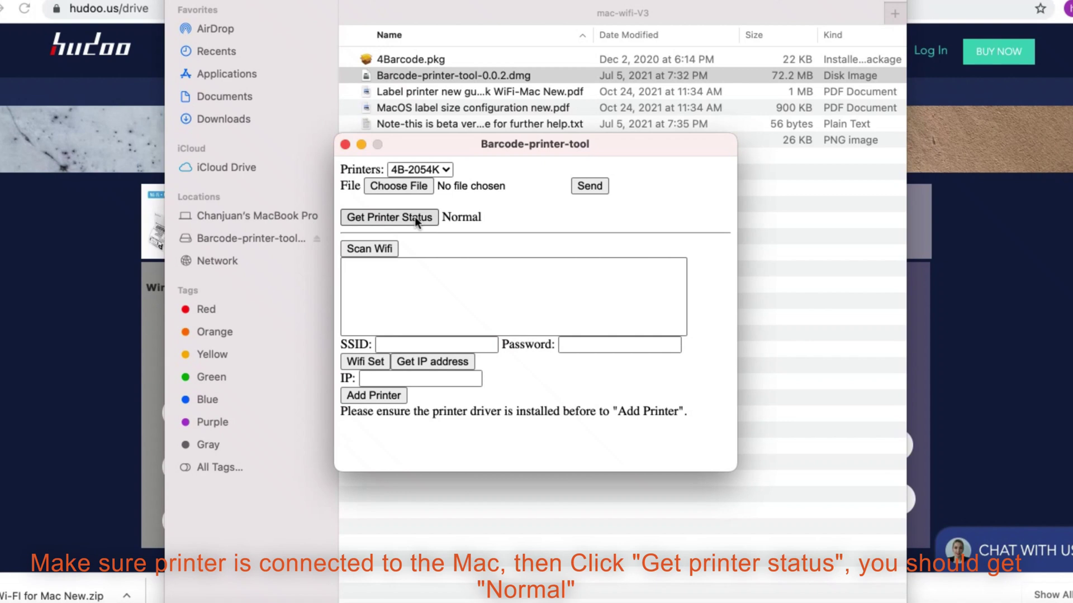
left_click(379, 249)
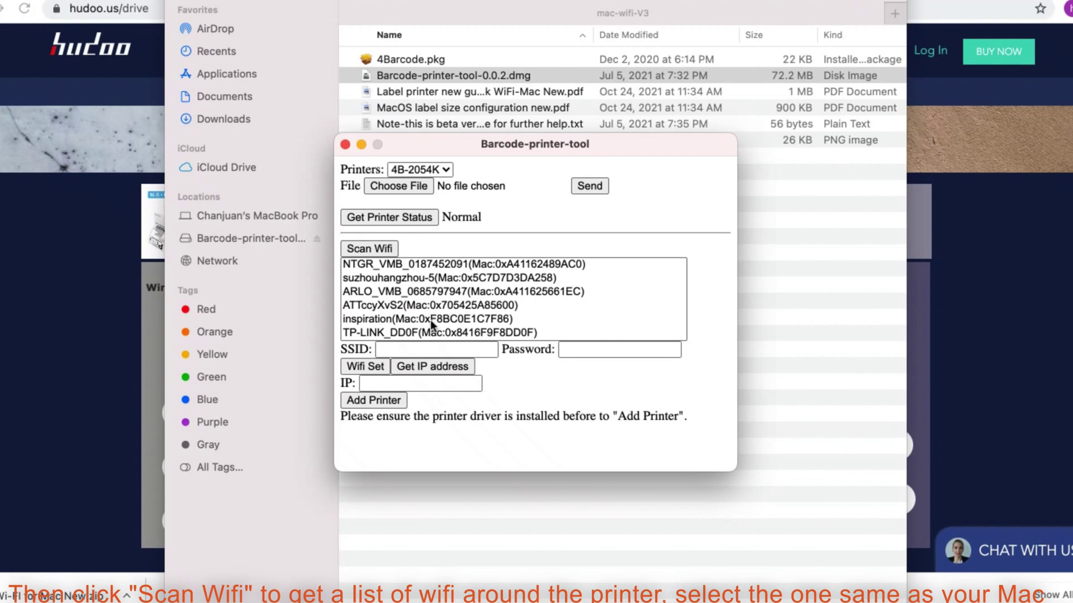
left_click(431, 329)
left_click(564, 349)
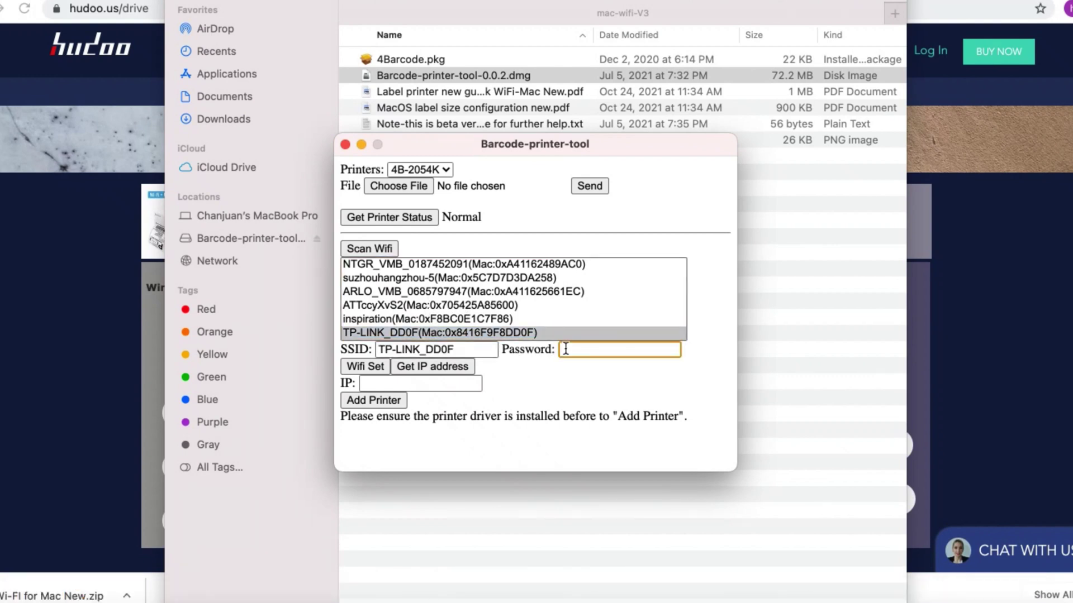
type("•••••")
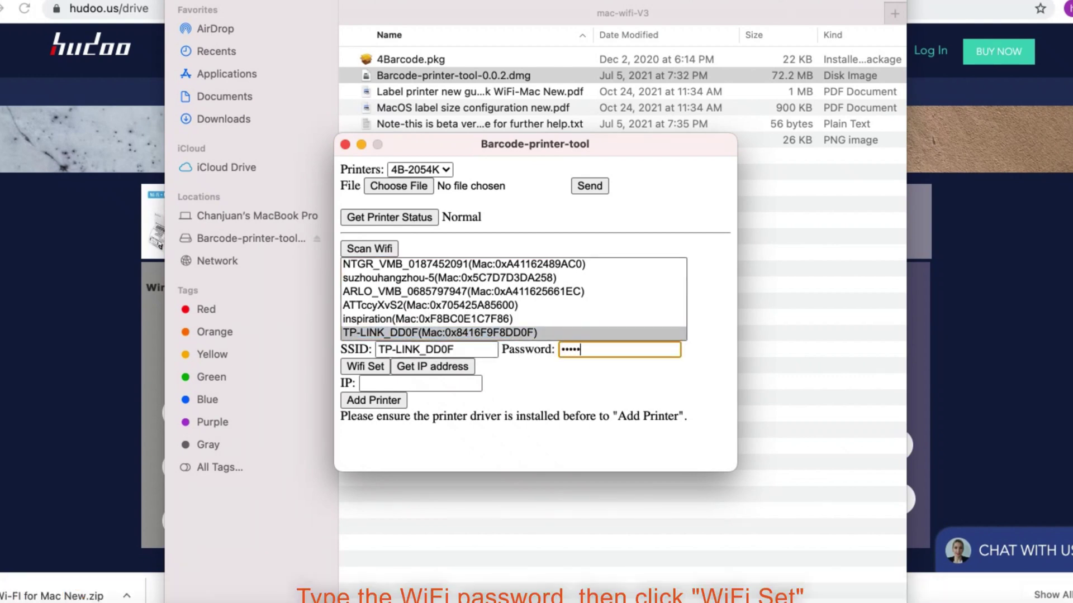
type("•••")
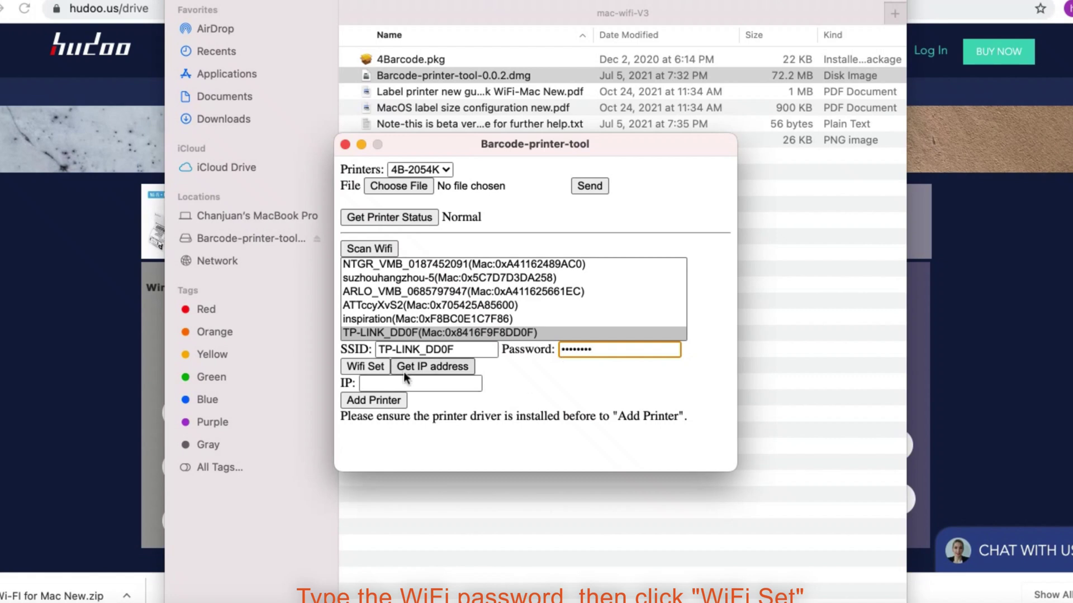
left_click(377, 367)
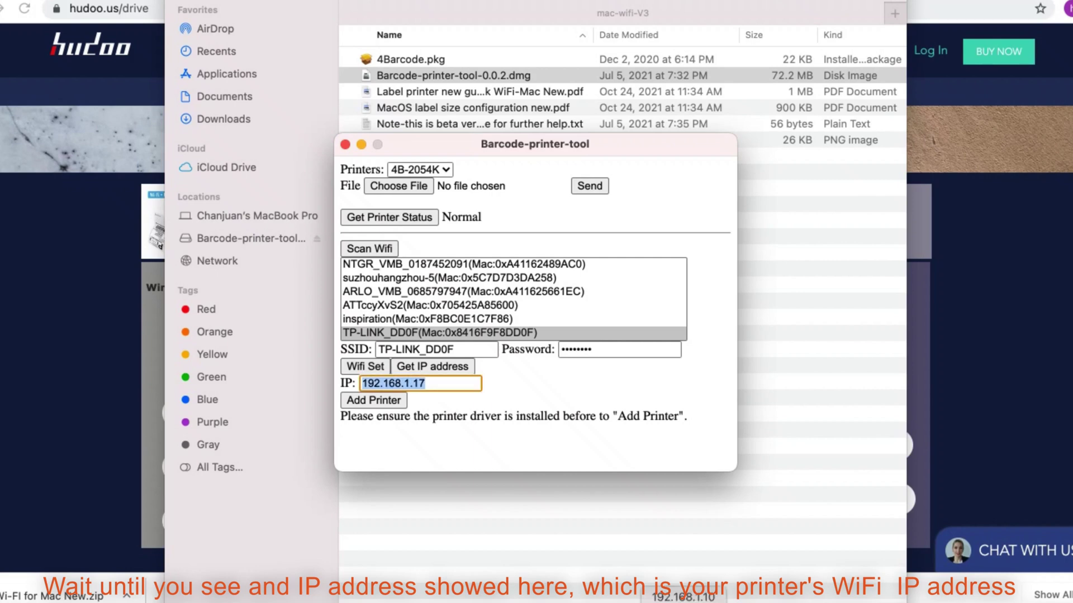
Start adding an IP printer in the Printers & Scanners preferences, with the address 192.168.1.17.
left_click(714, 598)
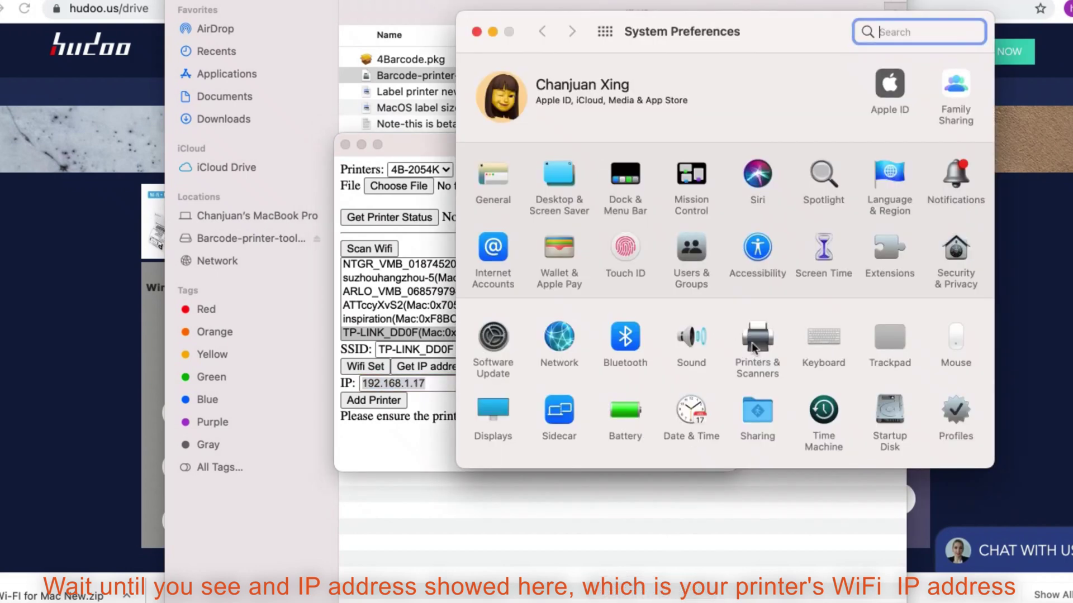
left_click(752, 342)
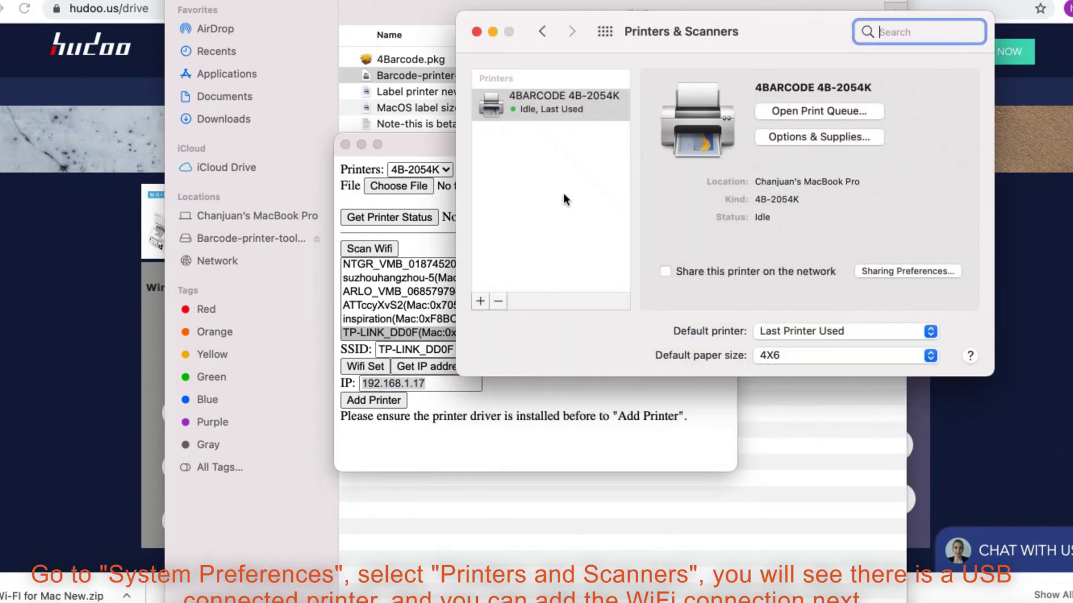
left_click(480, 301)
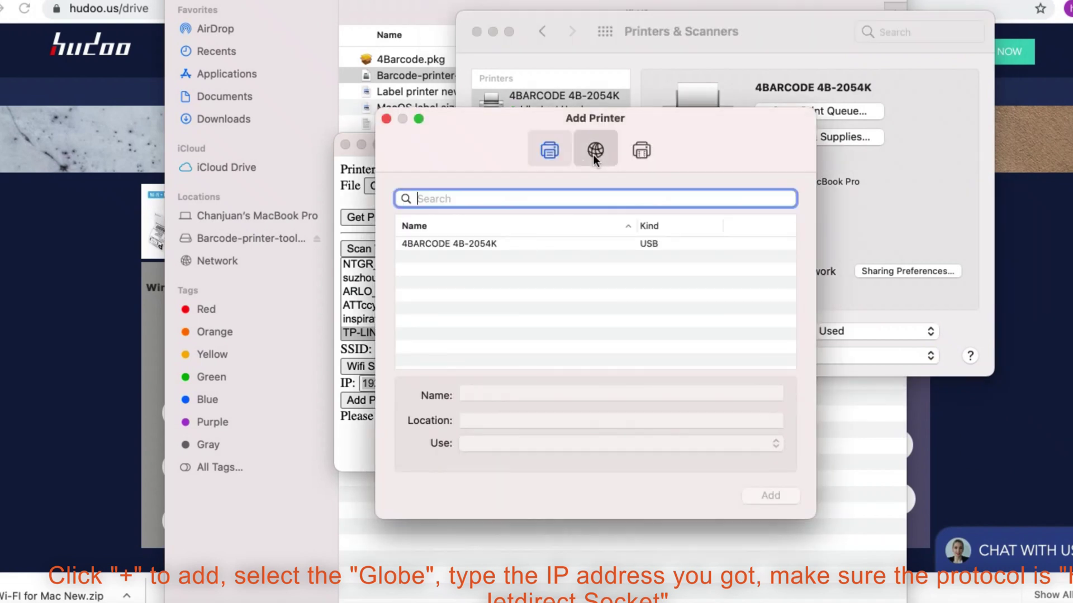
left_click(593, 152)
left_click(498, 211)
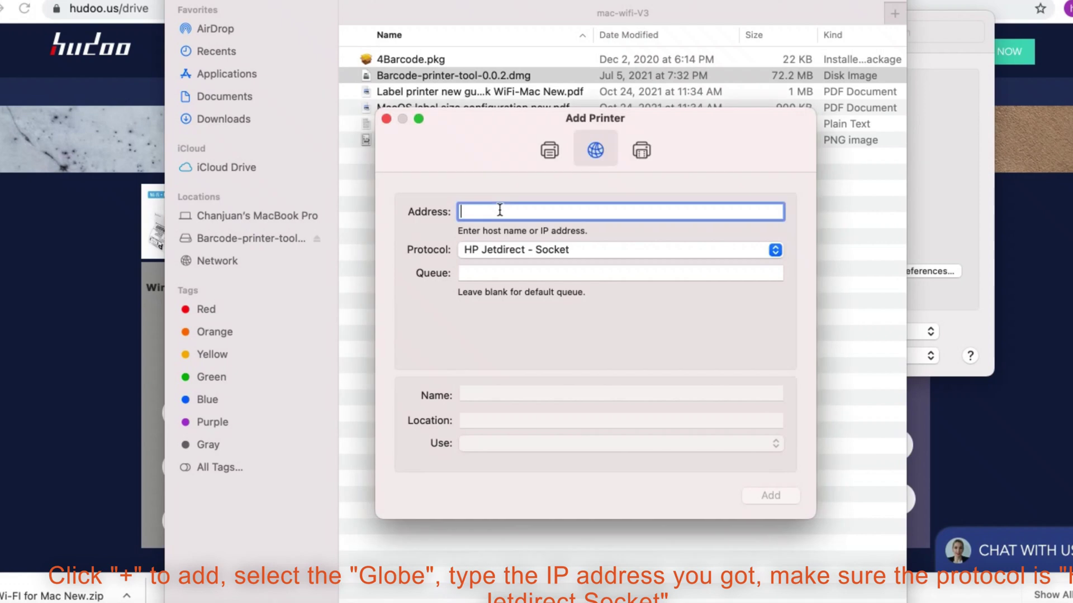
type("192.168.1.17")
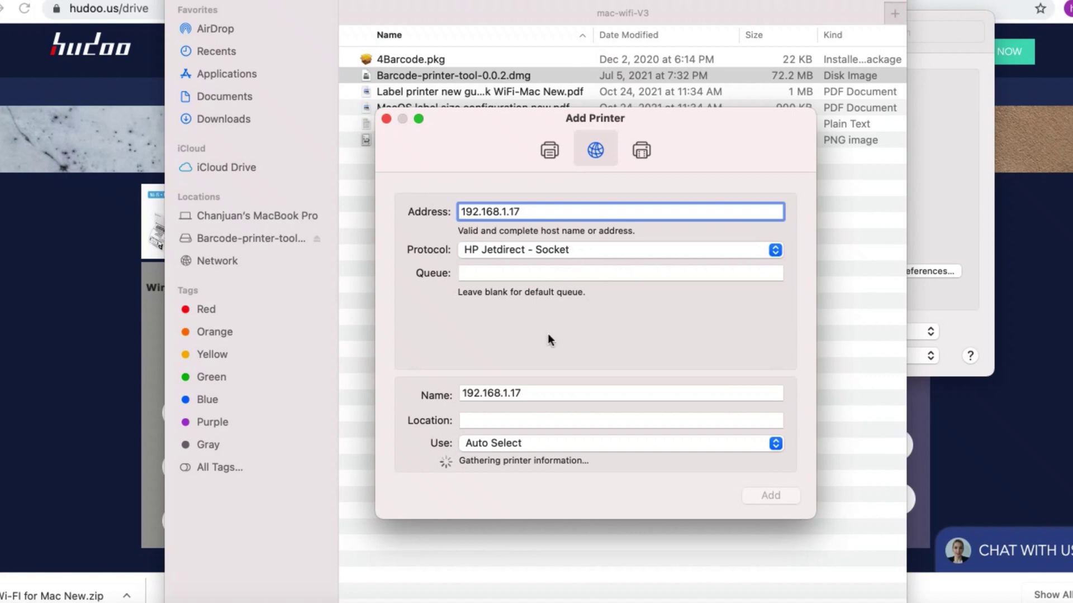
Assign the 4BARCODE 4B-2054K software to the IP printer, add it with its default options, and close the mac-wifi-V3 Finder window.
left_click(553, 430)
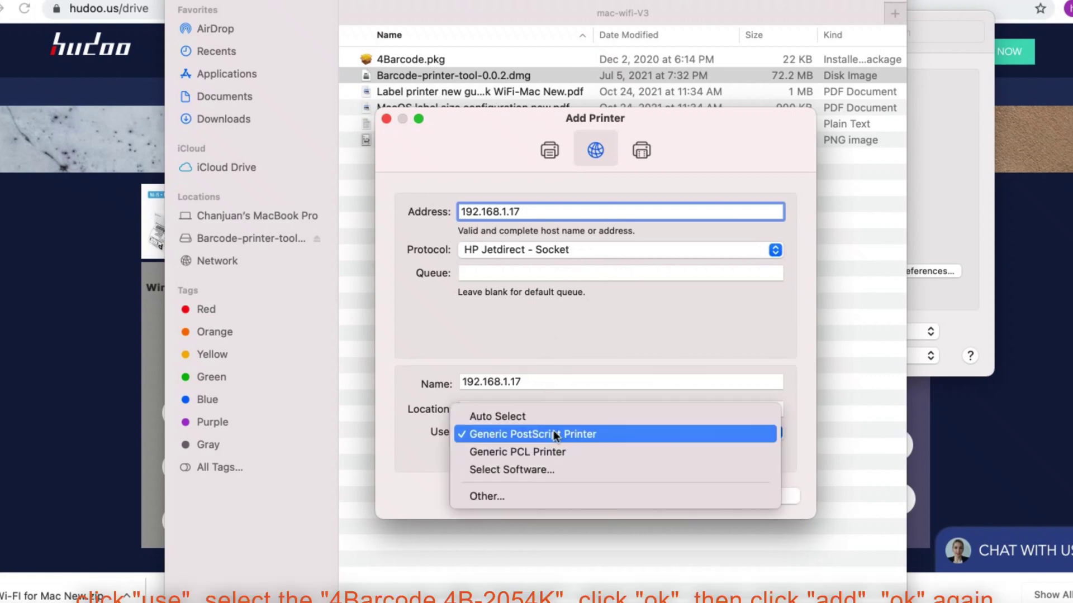
left_click(545, 468)
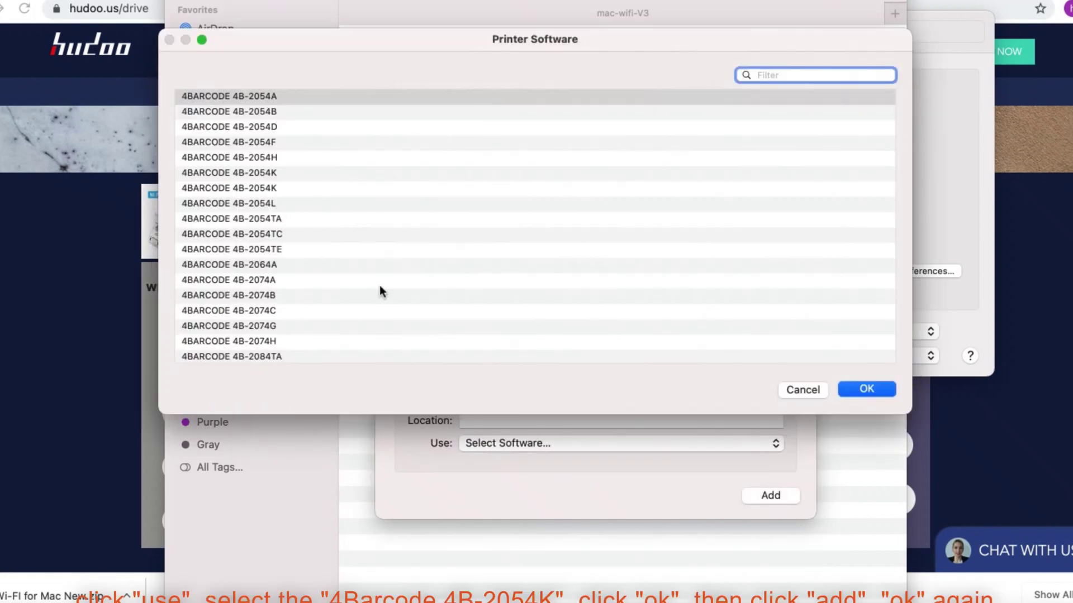
left_click(263, 174)
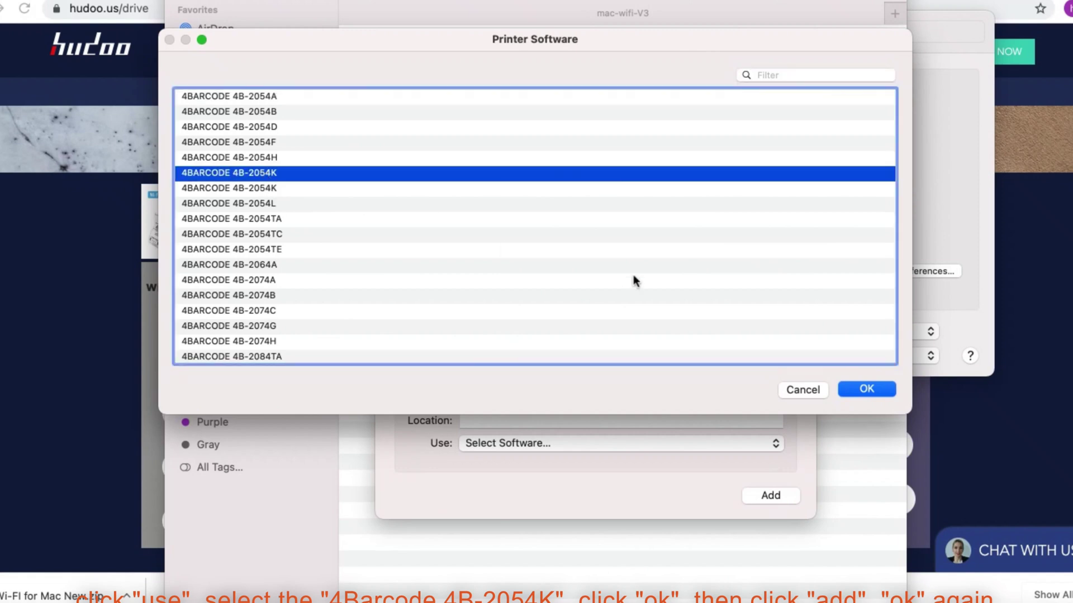
left_click(861, 390)
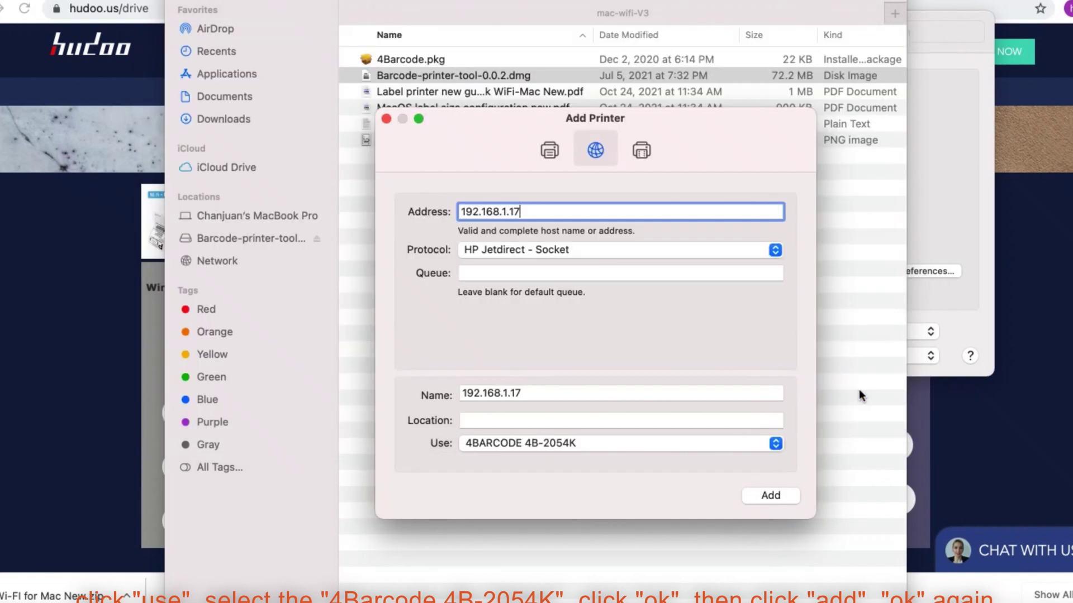
left_click(773, 497)
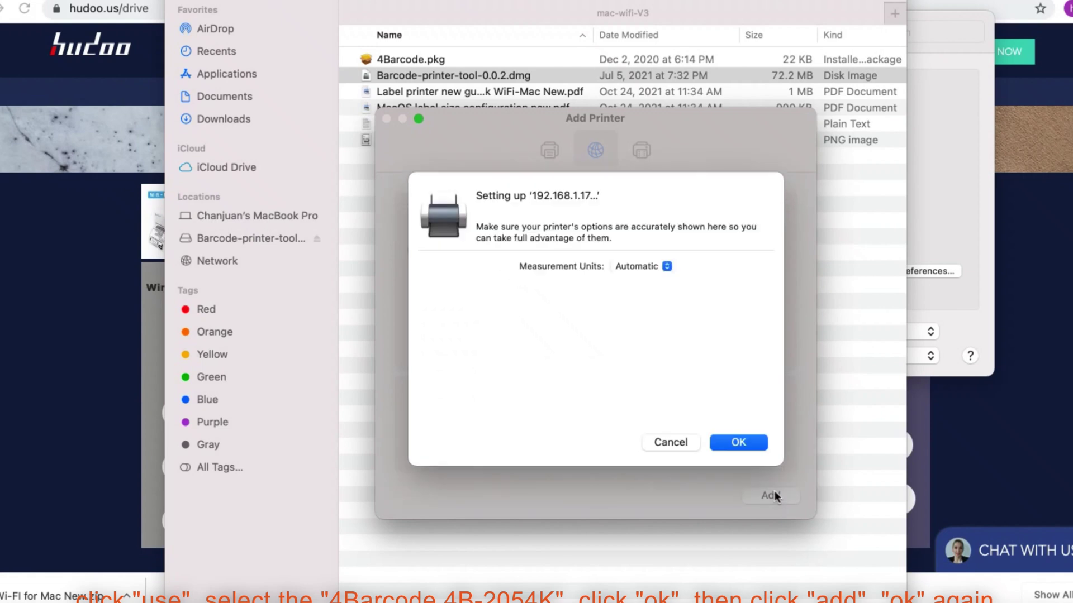
left_click(743, 443)
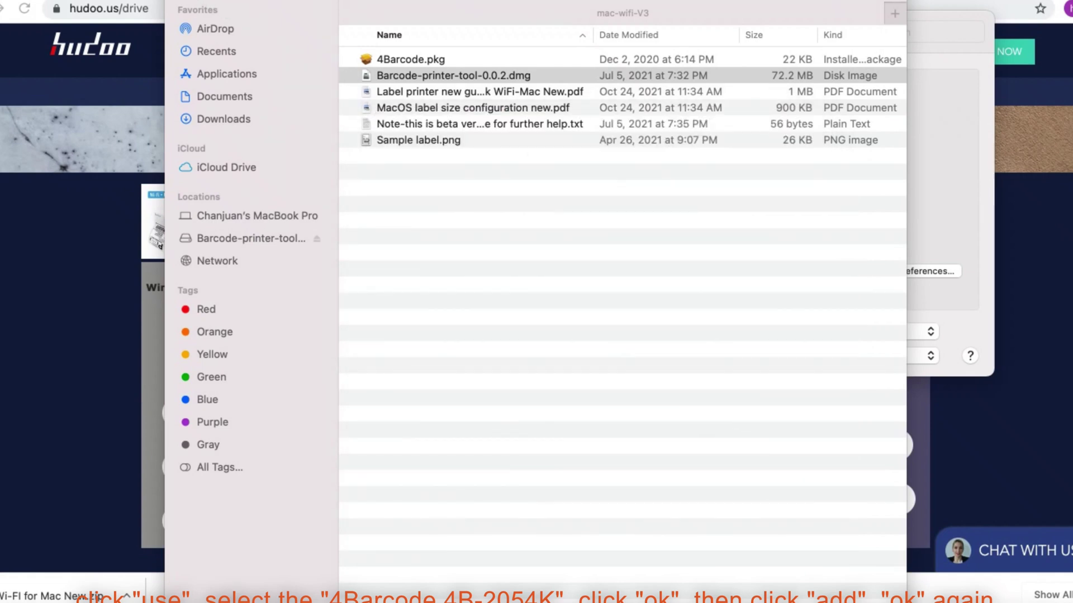
key("super+w")
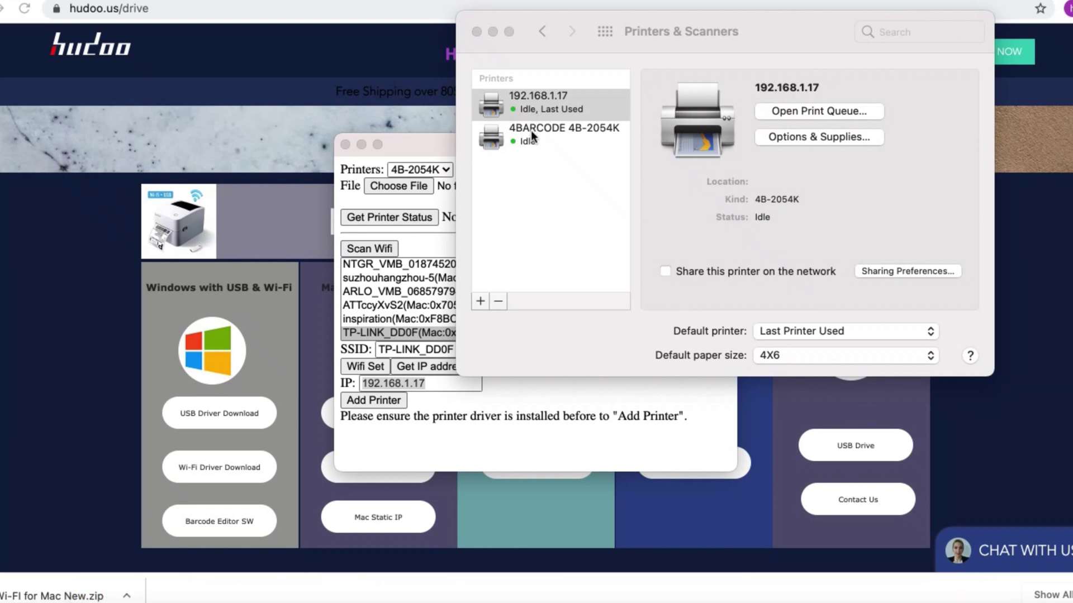
Open the print queue of the 192.168.1.17 printer and print a test page from it.
left_click(534, 110)
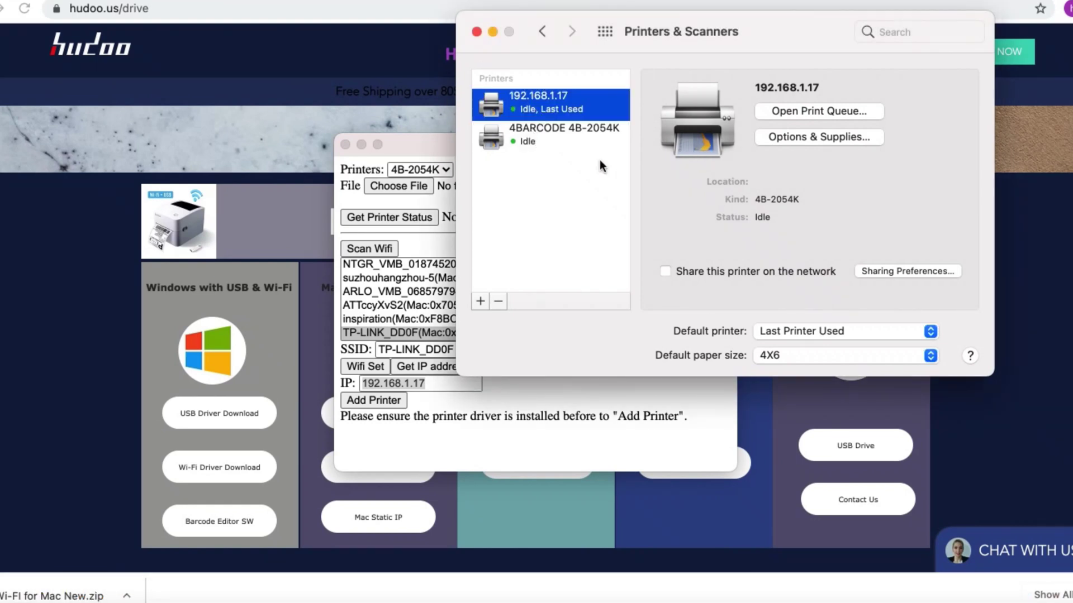
left_click(784, 111)
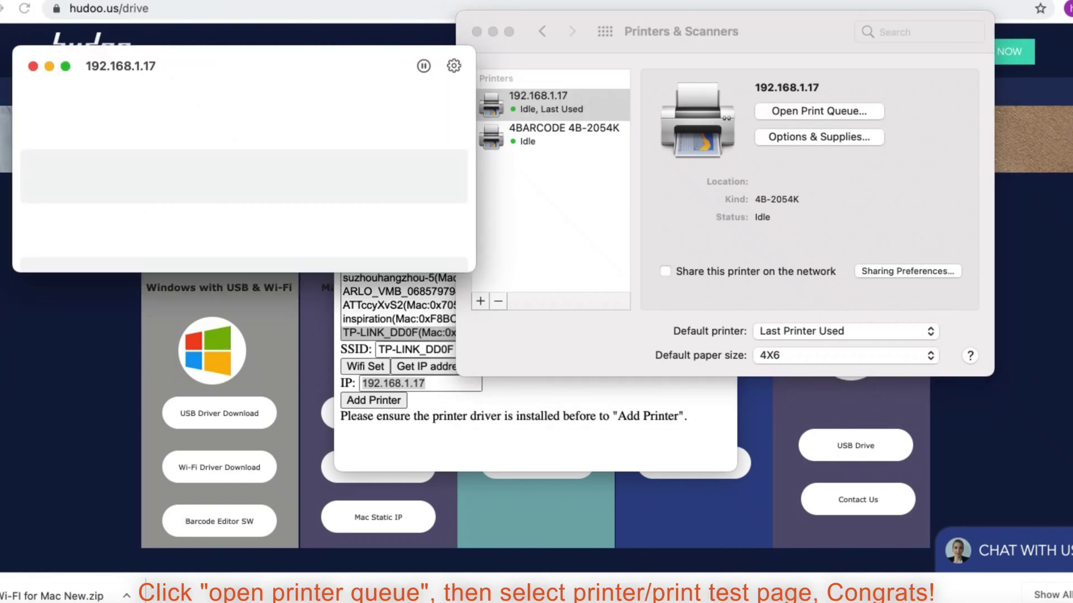
left_click(165, 1)
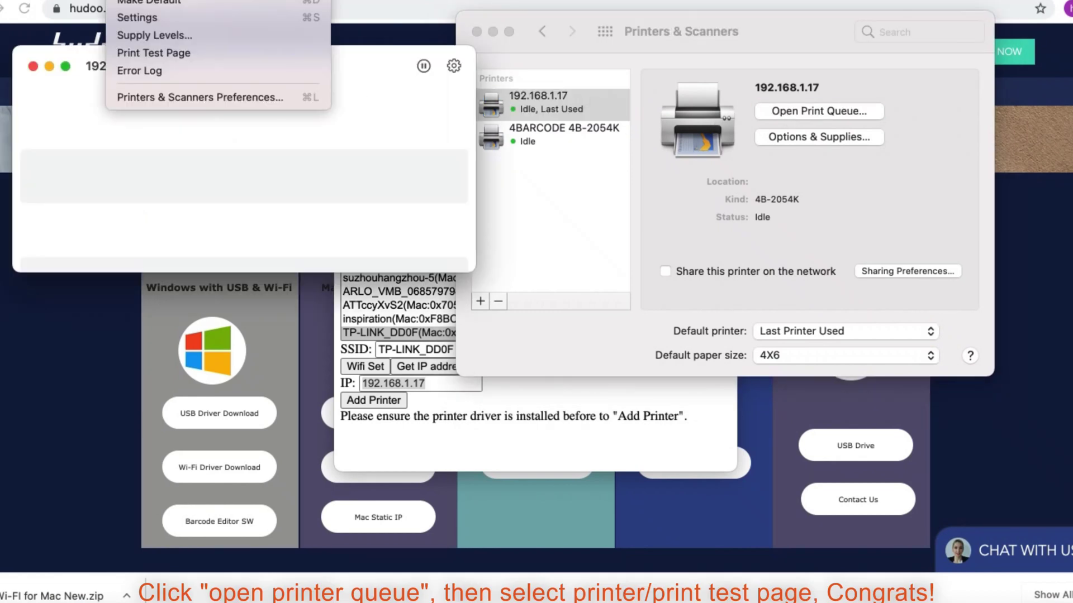
left_click(167, 53)
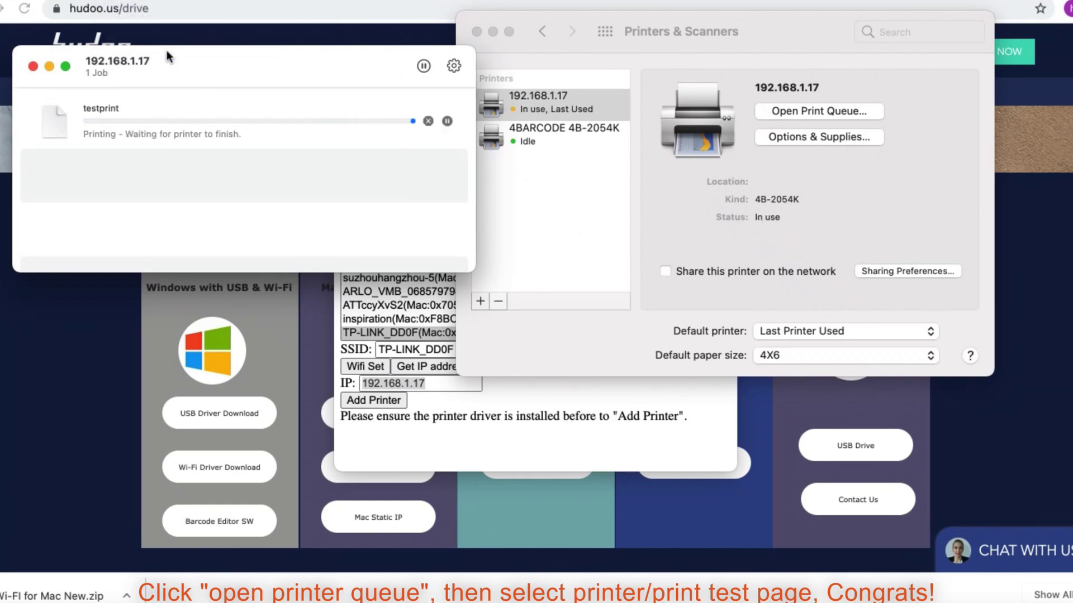